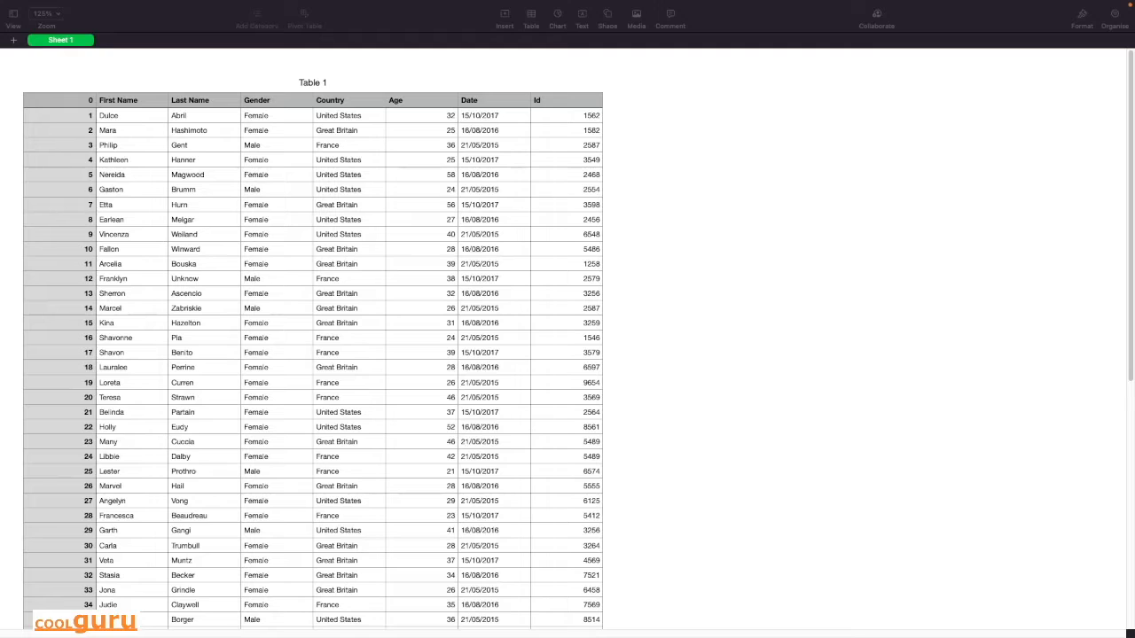
# Rename the table from its default title to "Raw Data"
pyautogui.click(579, 64)
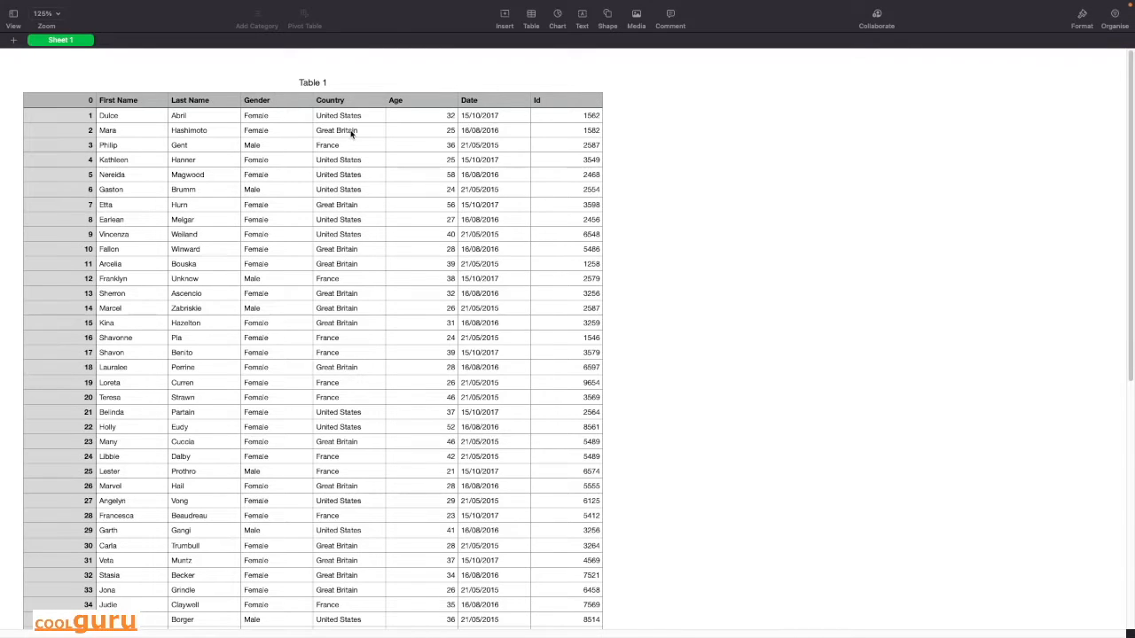
pyautogui.click(313, 84)
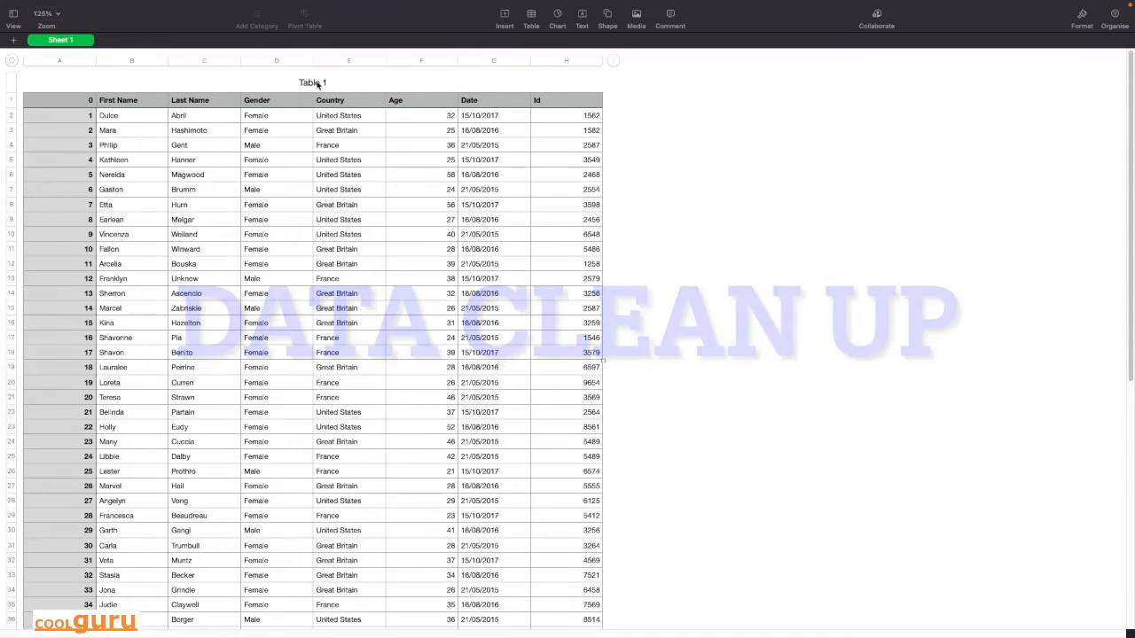
pyautogui.moveTo(329, 84); pyautogui.dragTo(295, 82)
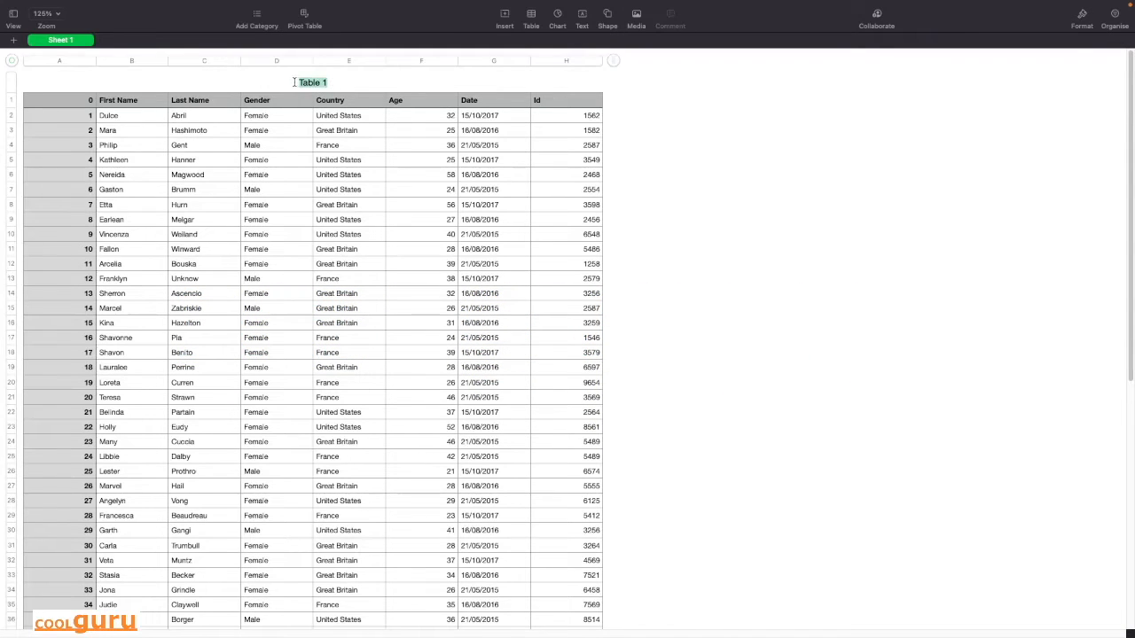
pyautogui.write('Raw Data')
pyautogui.press('Return')
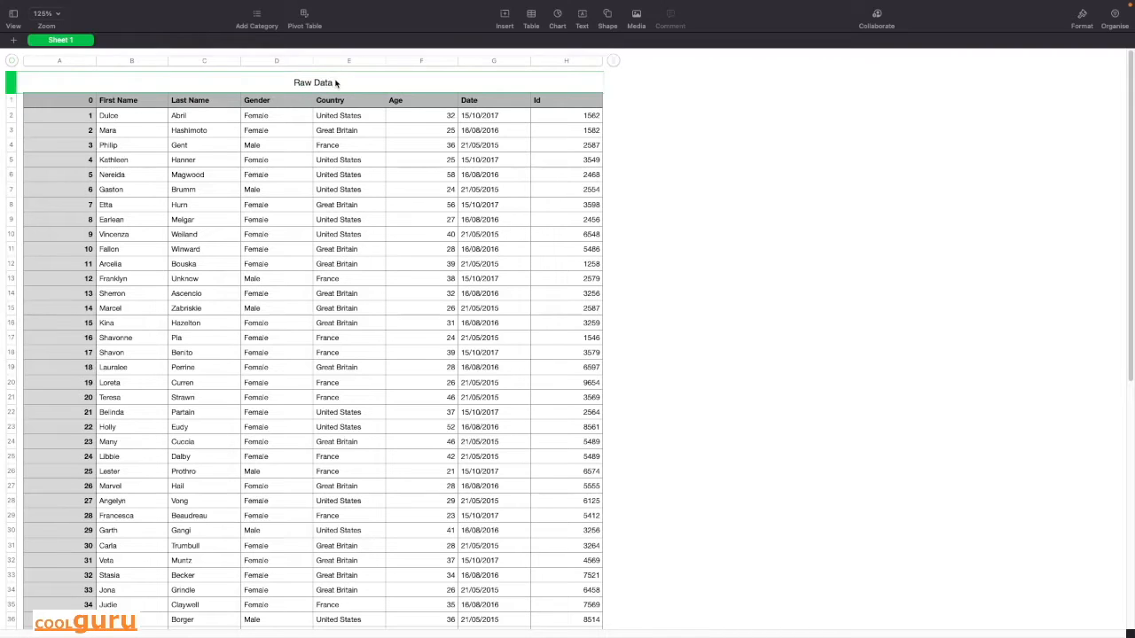
# Delete the numbering column, the Date column and the Last Name column from the Raw Data table
pyautogui.rightClick(71, 61)
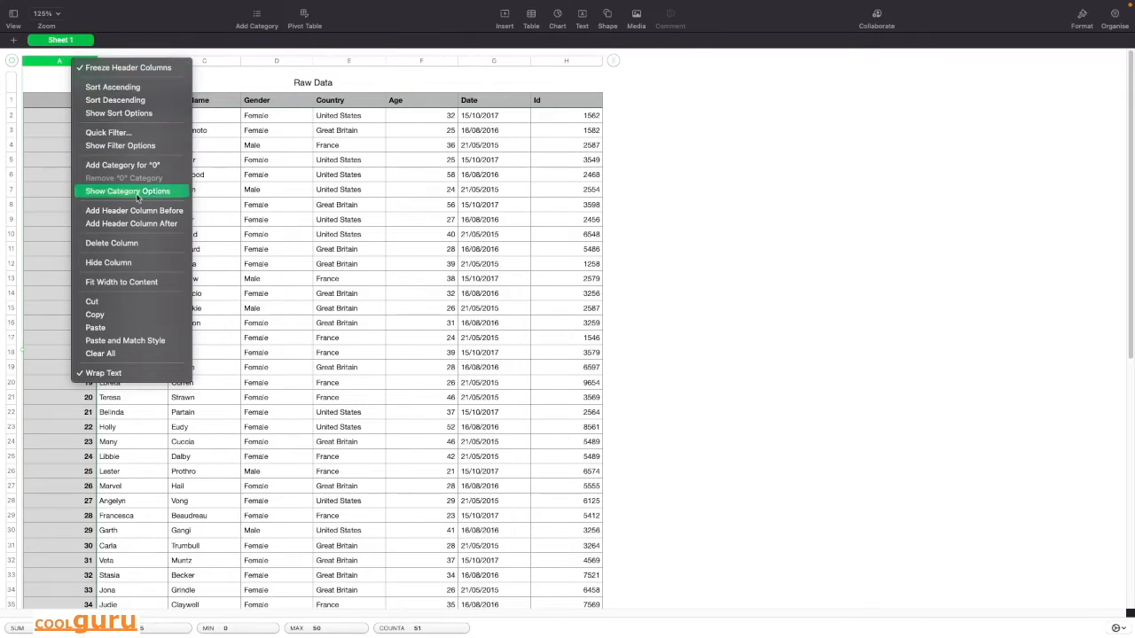
pyautogui.click(126, 244)
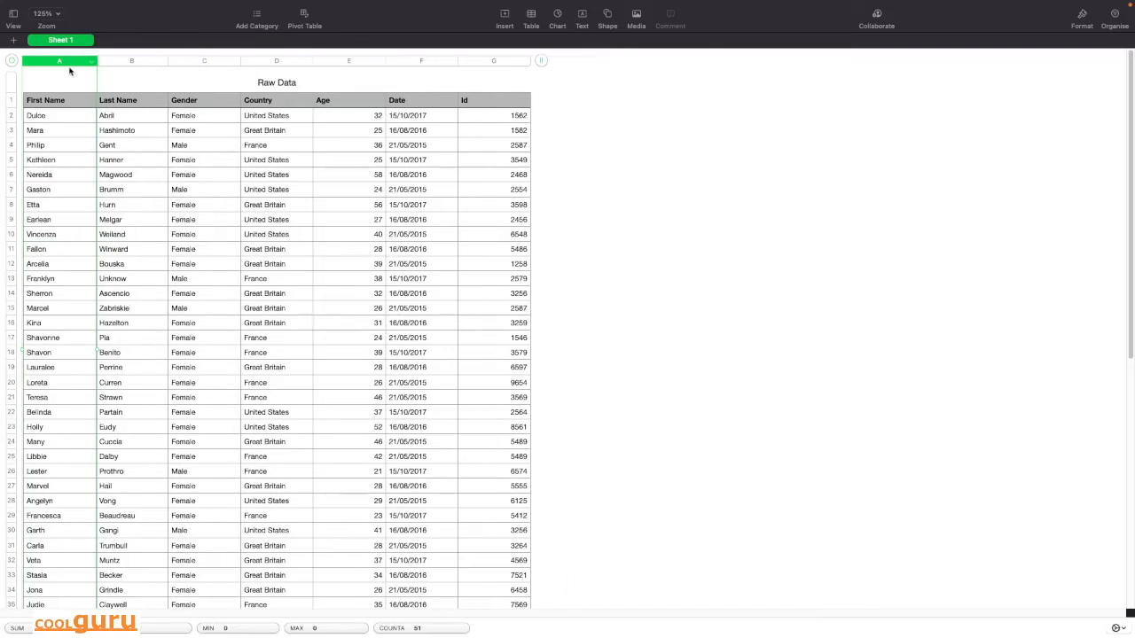
pyautogui.rightClick(414, 63)
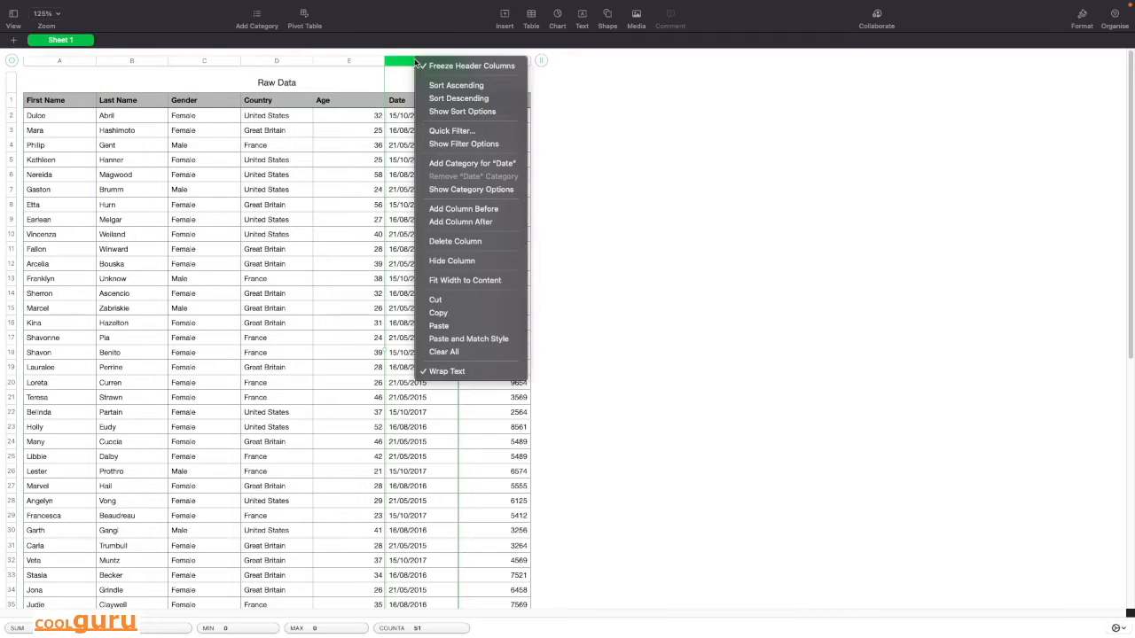
pyautogui.click(461, 245)
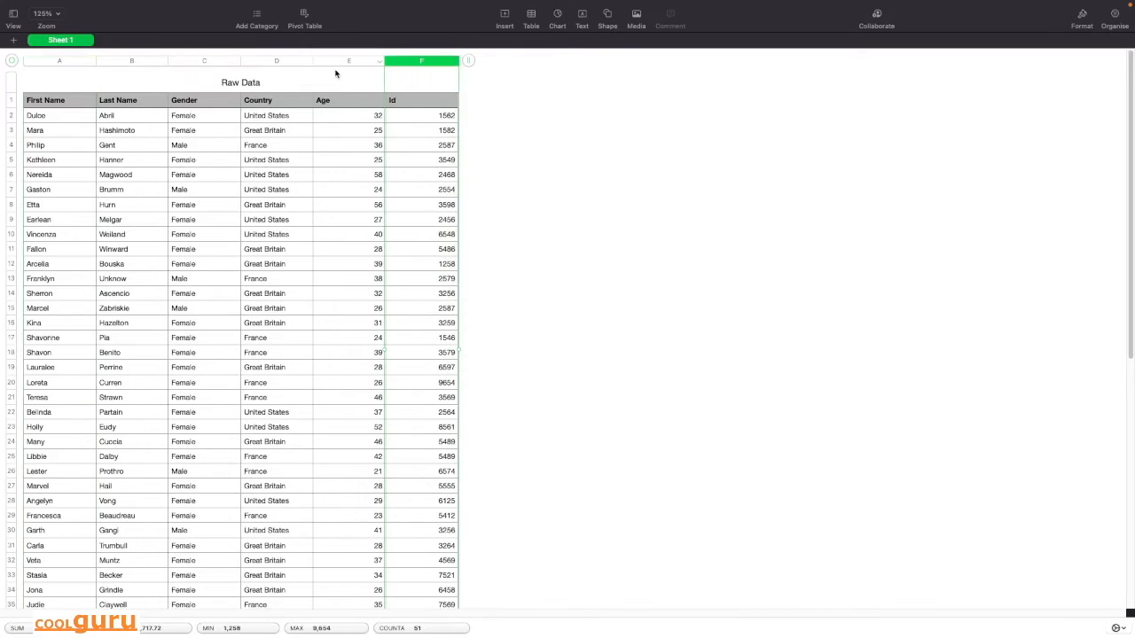
pyautogui.rightClick(133, 61)
pyautogui.click(191, 244)
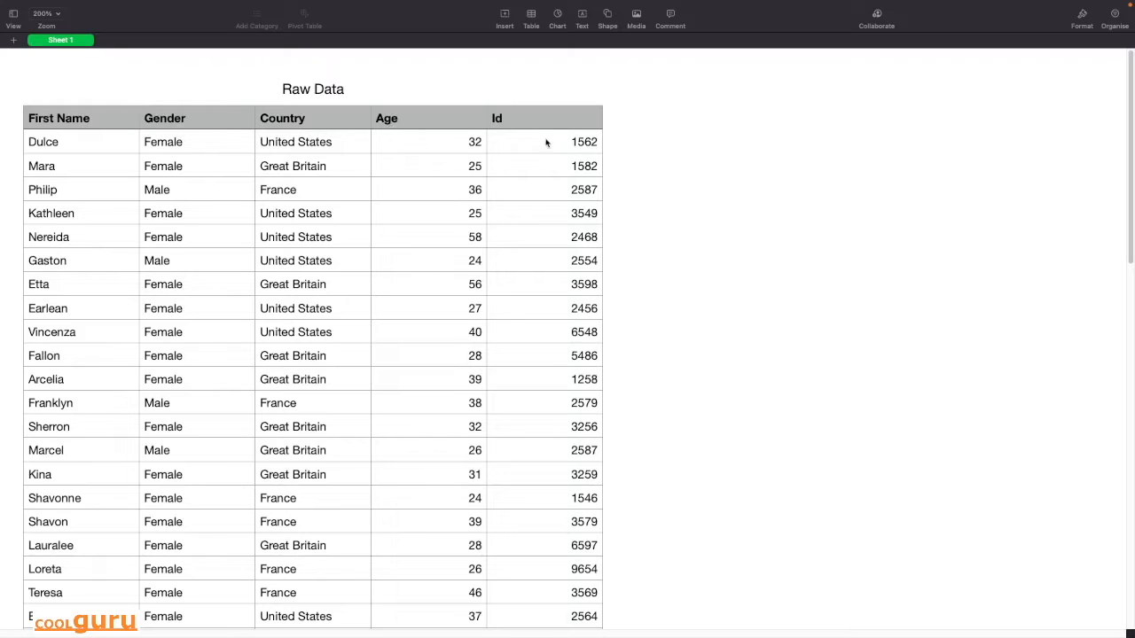
# Rename the "Id" column header to "Amount" in the Raw Data table
pyautogui.click(529, 125)
pyautogui.write('Amount')
pyautogui.press('Return')
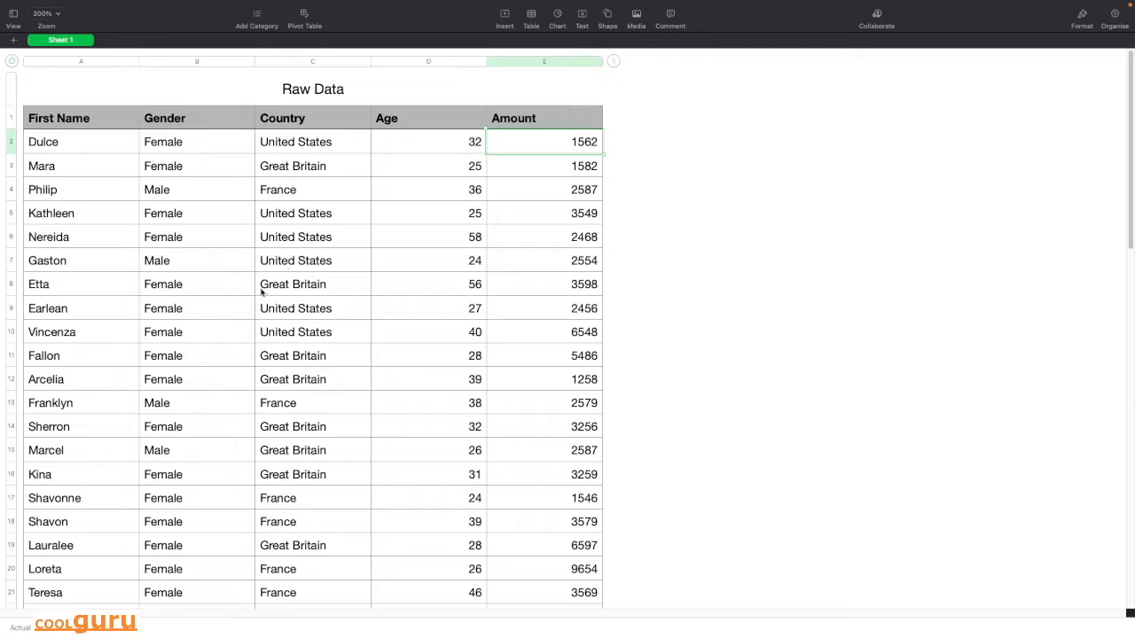
# Insert a table with a header row and column beside Raw Data, narrow its first column and title it "Data Operations"
pyautogui.click(531, 15)
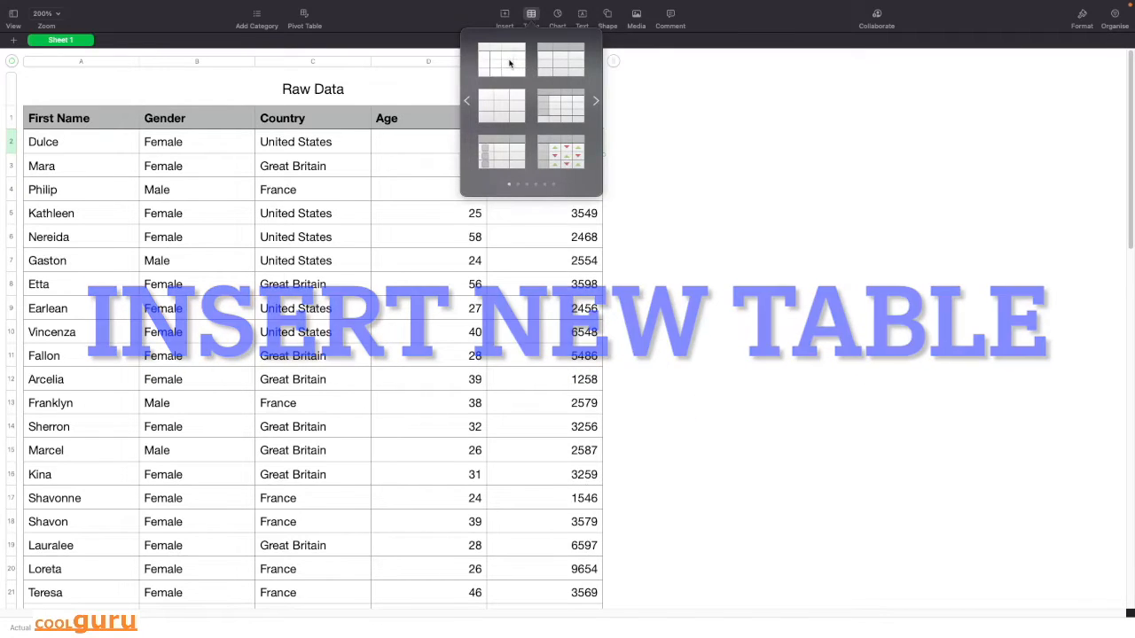
pyautogui.click(515, 61)
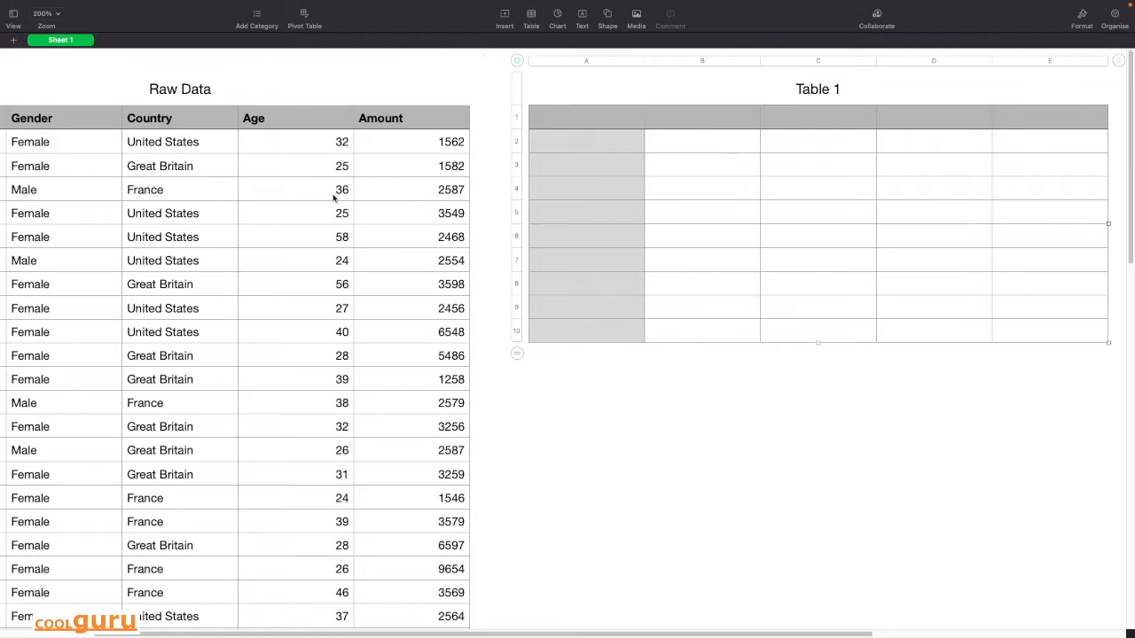
pyautogui.hscroll(-3, 335, 200)
pyautogui.moveTo(777, 61); pyautogui.dragTo(713, 59)
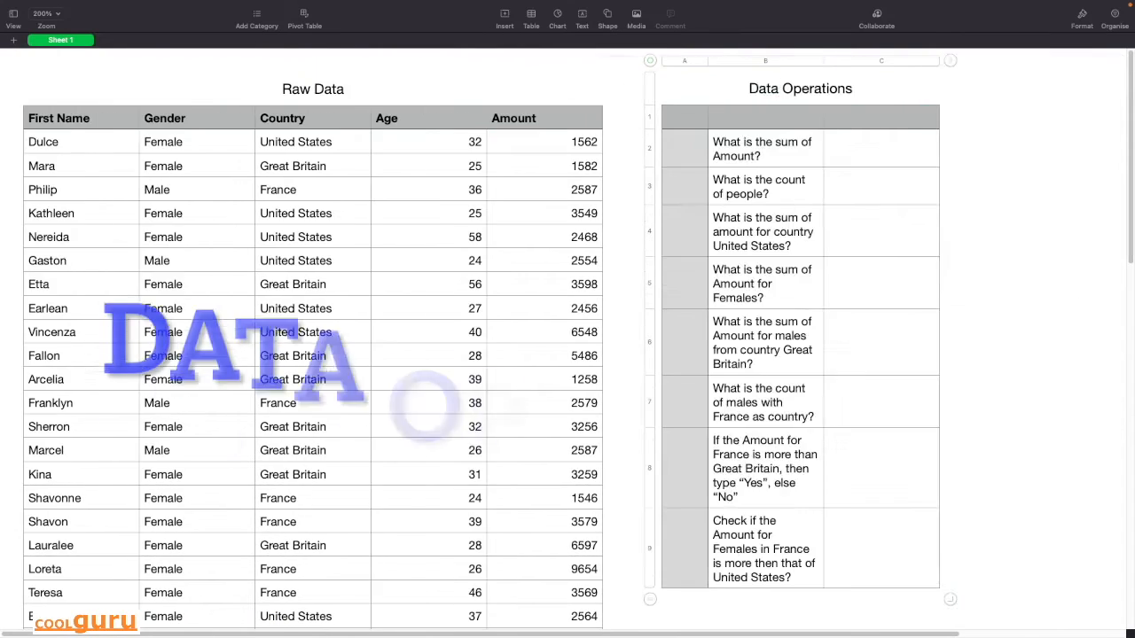
pyautogui.press('Return')
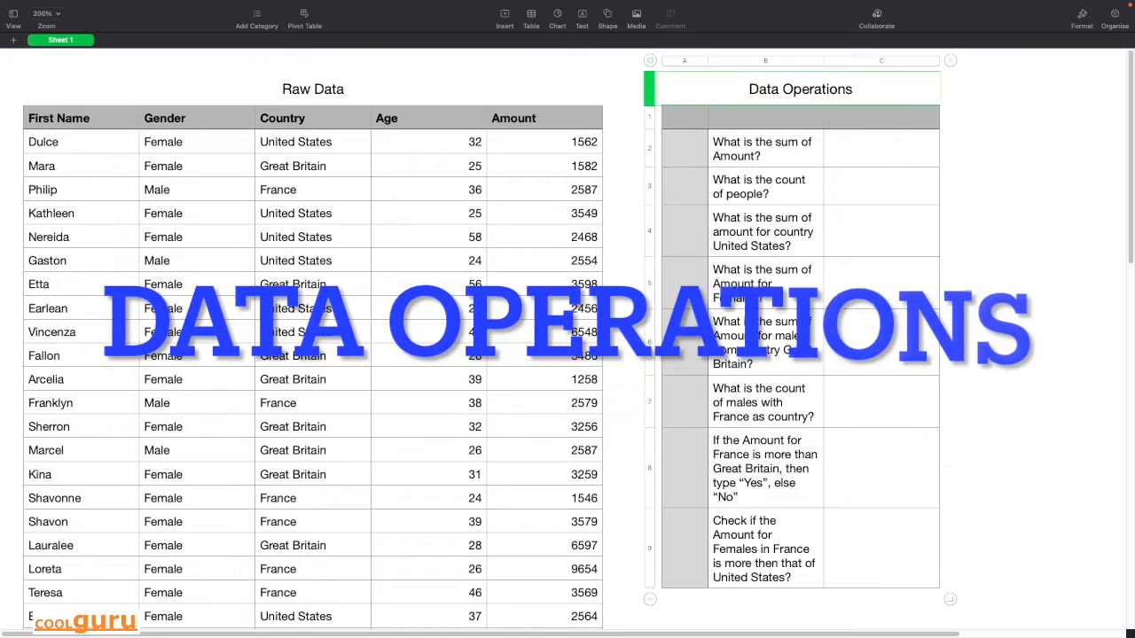
# Number the questions 1 to 8 in the first column of the Data Operations table
pyautogui.click(700, 156)
pyautogui.write('1')
pyautogui.press('Return')
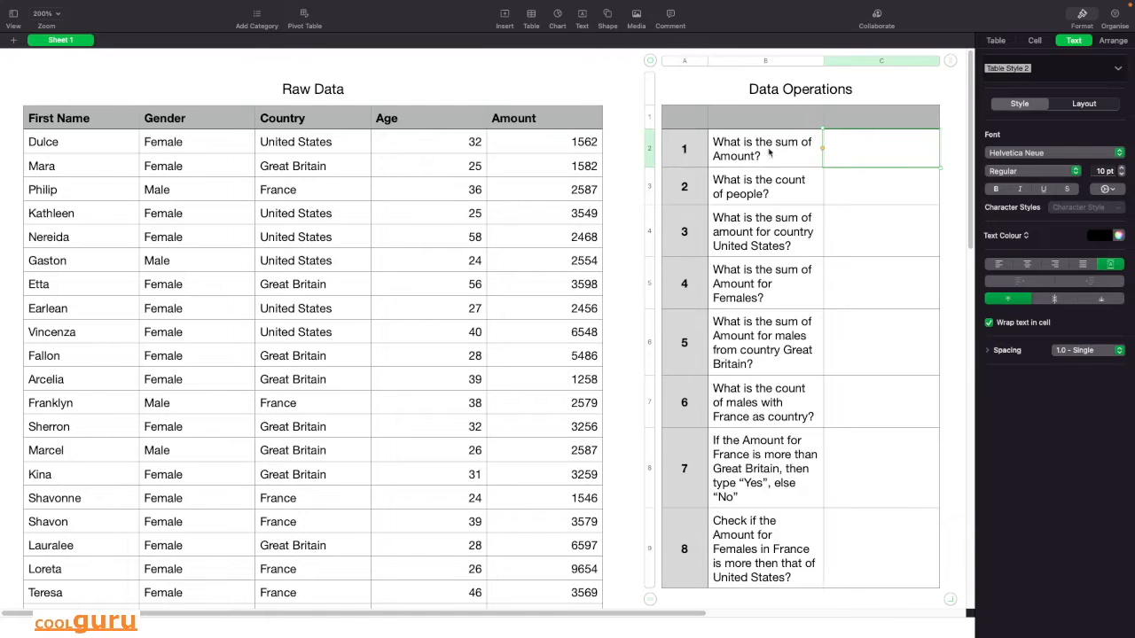
# Answer question 1 in cell C2 of Data Operations with a SUM formula over the Raw Data Amount column
pyautogui.write('=')
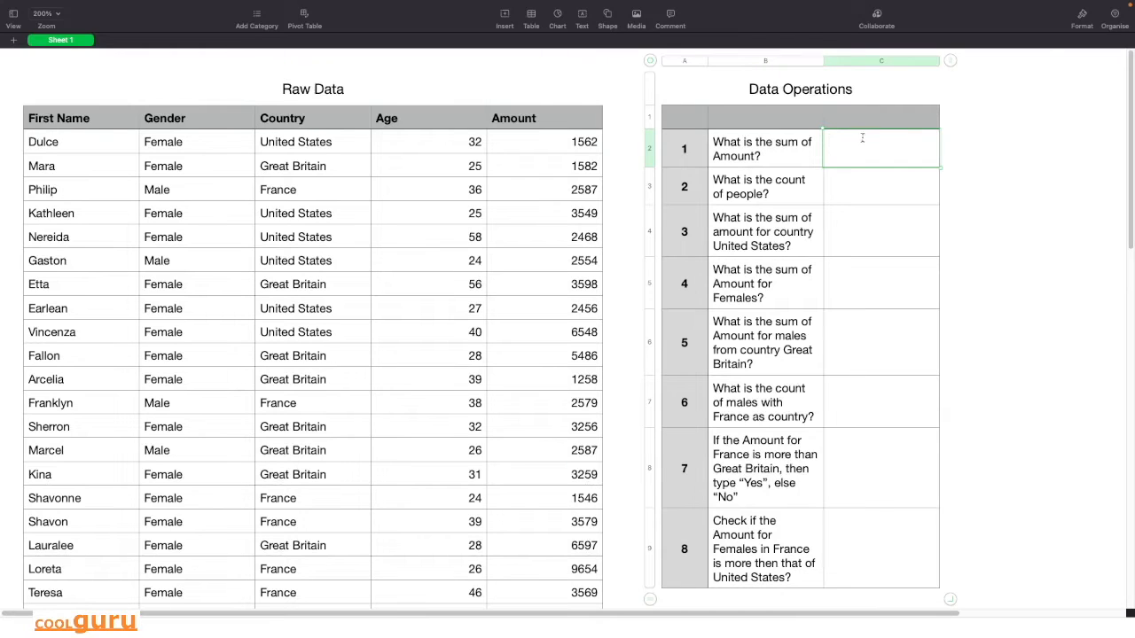
pyautogui.write('=')
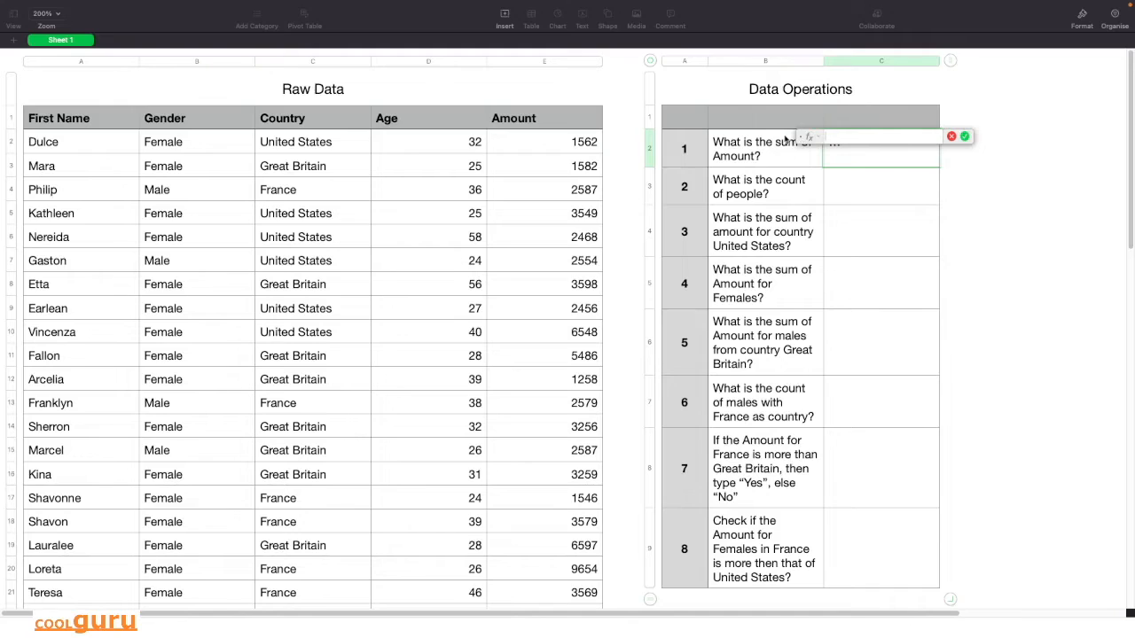
pyautogui.write('sum')
pyautogui.press('Return')
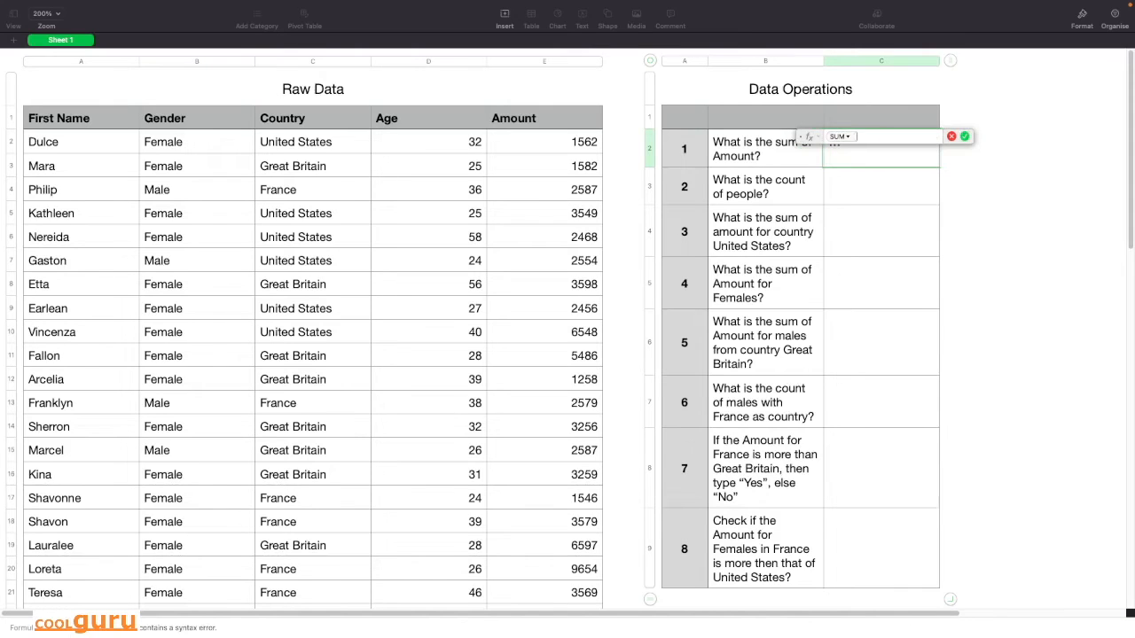
pyautogui.click(534, 60)
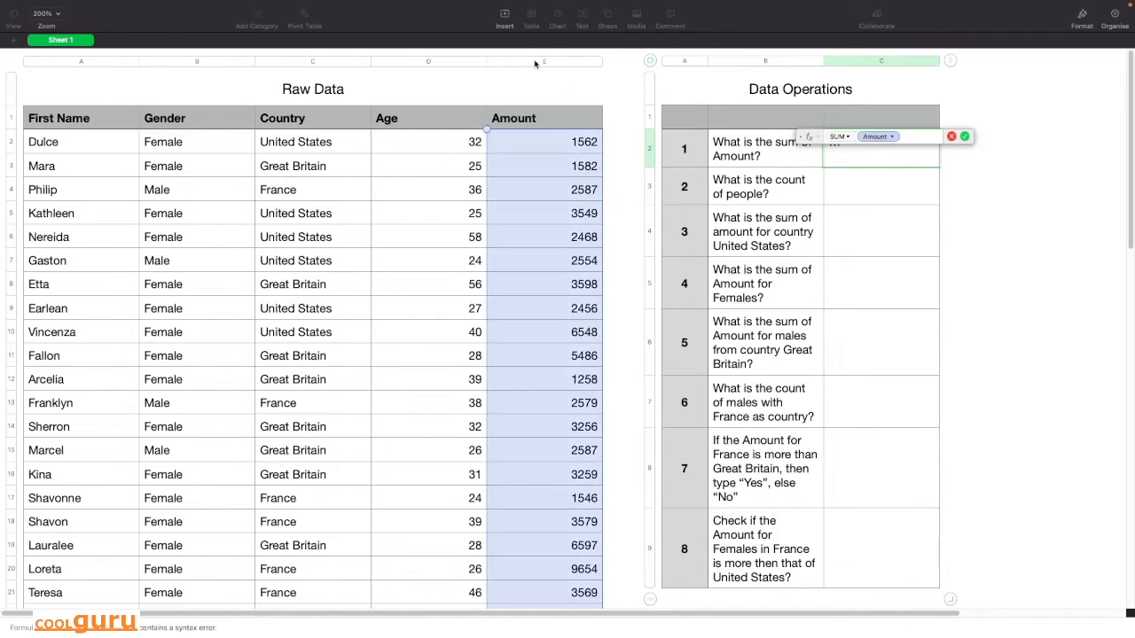
pyautogui.click(966, 137)
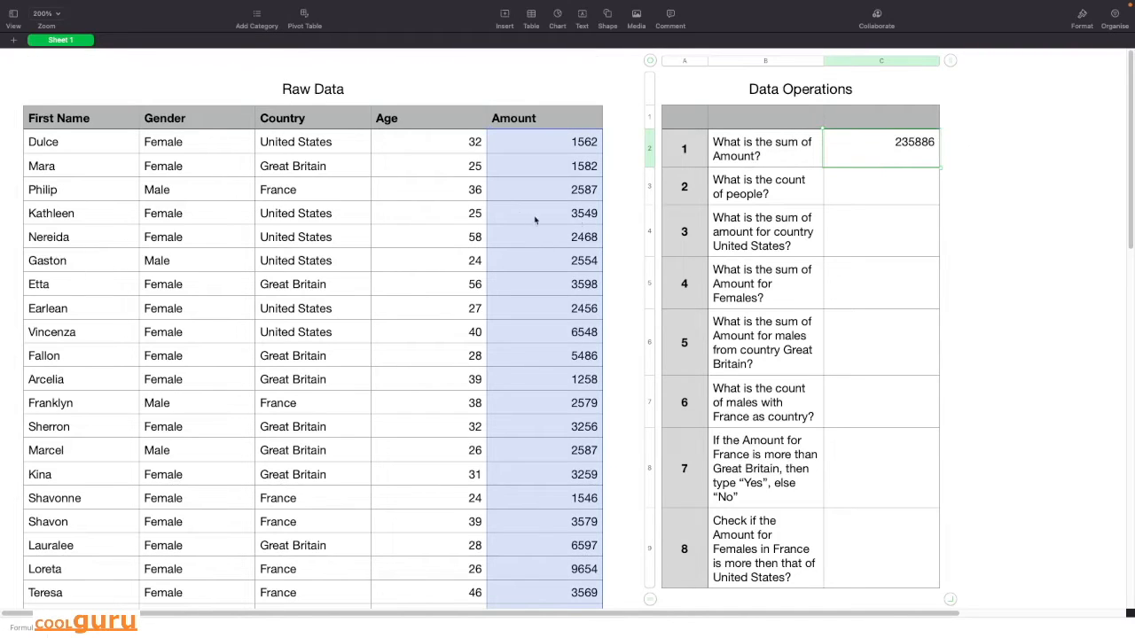
# Answer question 2 in cell C3 of Data Operations with a COUNTA formula over the First Name column
pyautogui.click(860, 191)
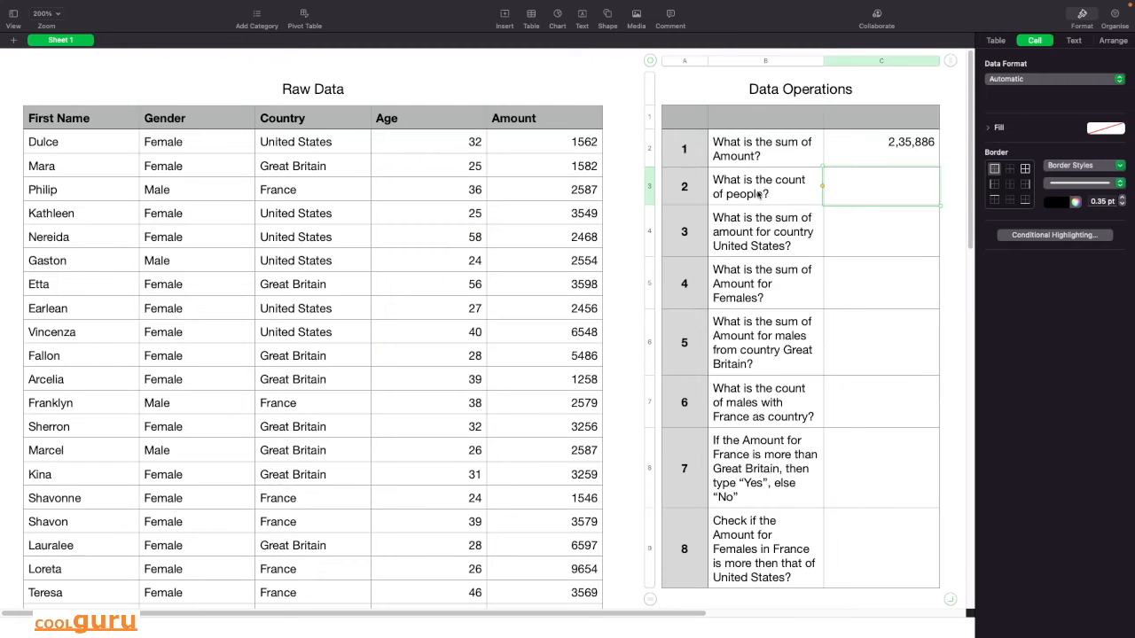
pyautogui.write('=COUNTA(')
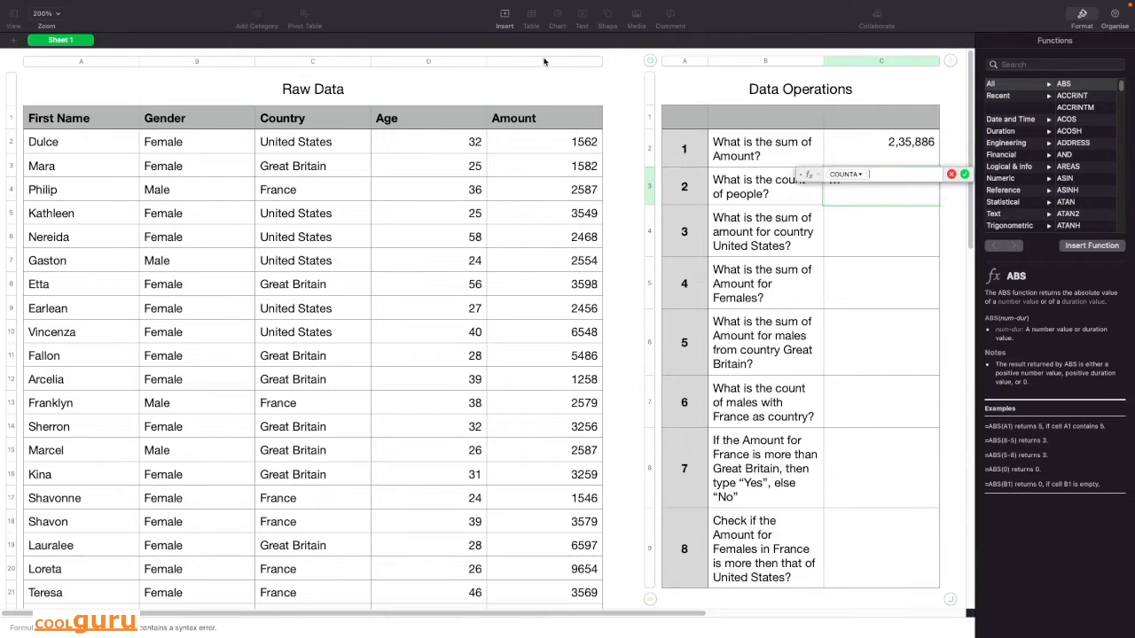
pyautogui.click(83, 62)
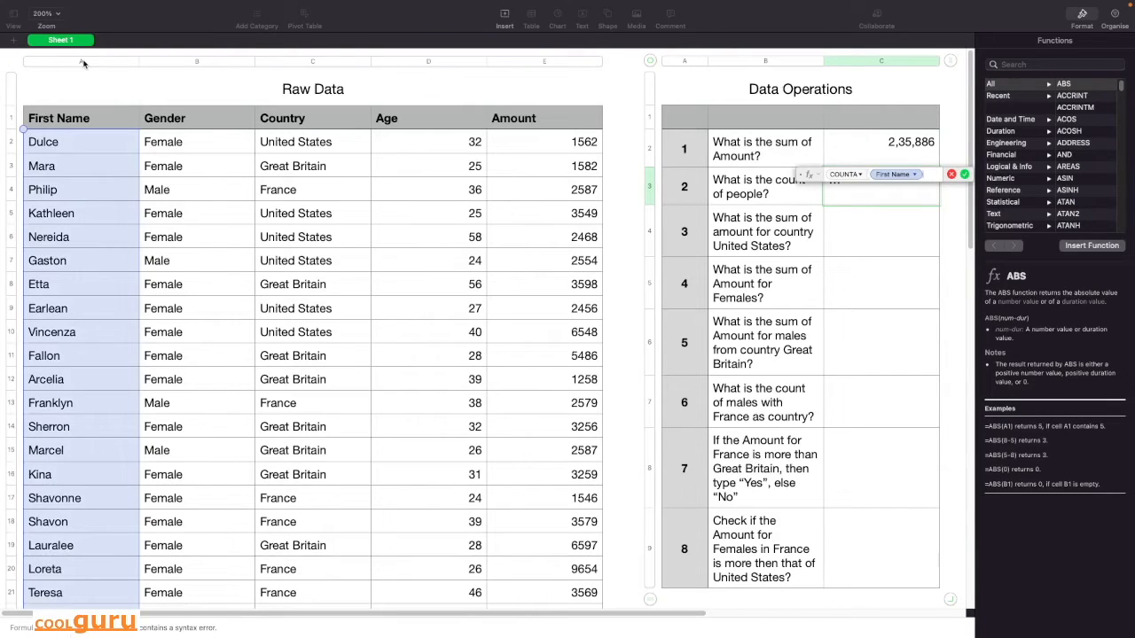
pyautogui.press('Return')
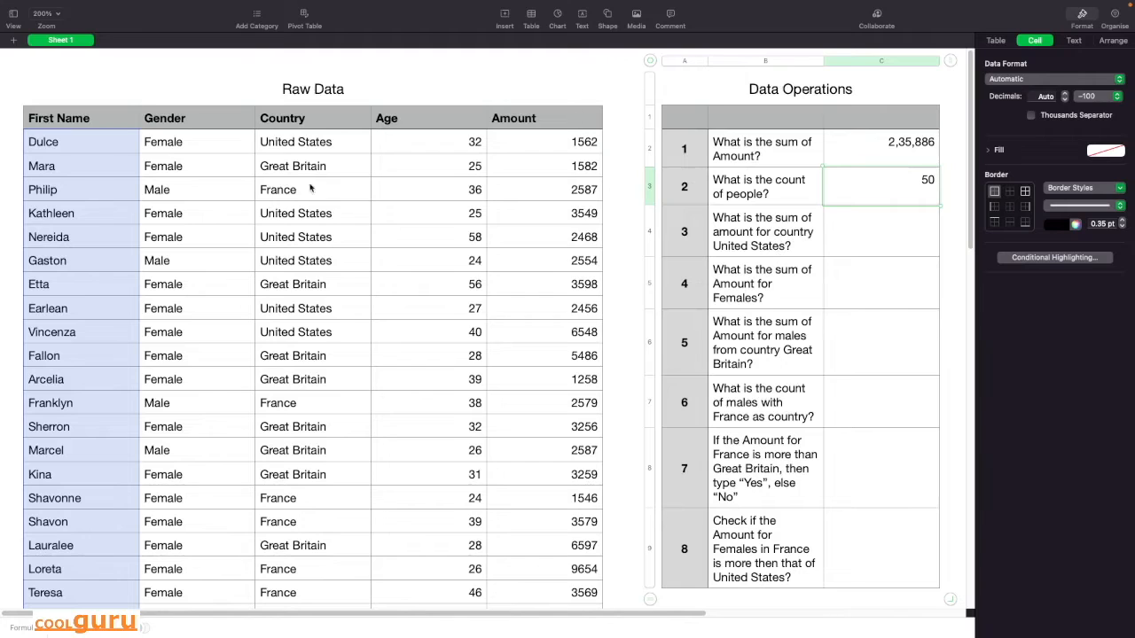
# Answer question 3 in cell C4 with SUMIF testing Country for "United States" and summing Amount, and paste the thousands-separated style onto it
pyautogui.click(867, 234)
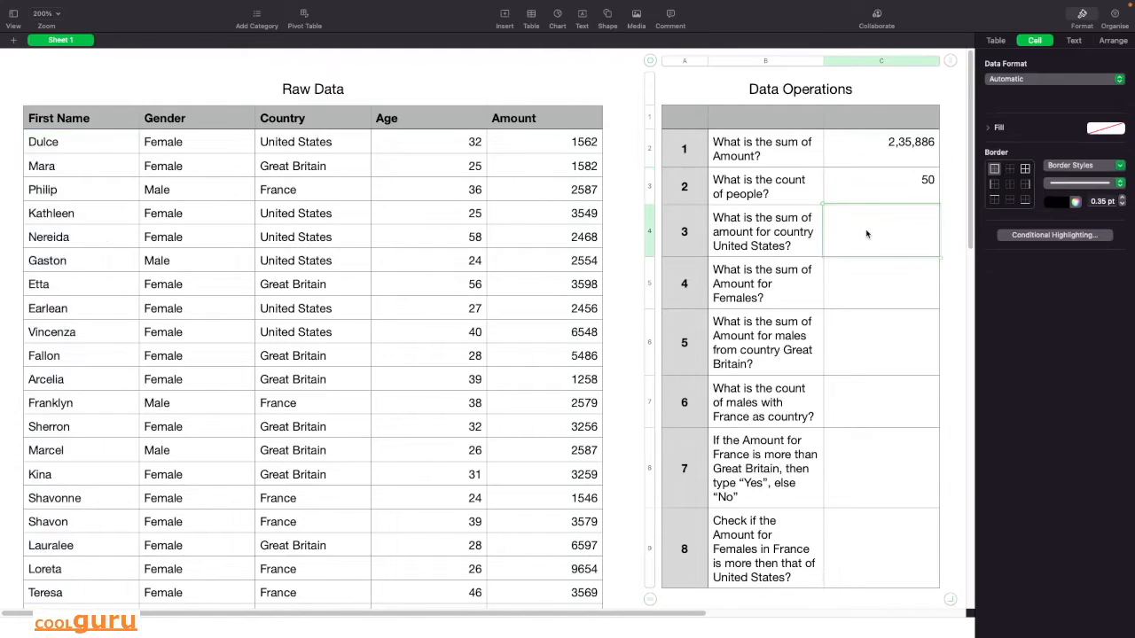
pyautogui.write('=SUMIF')
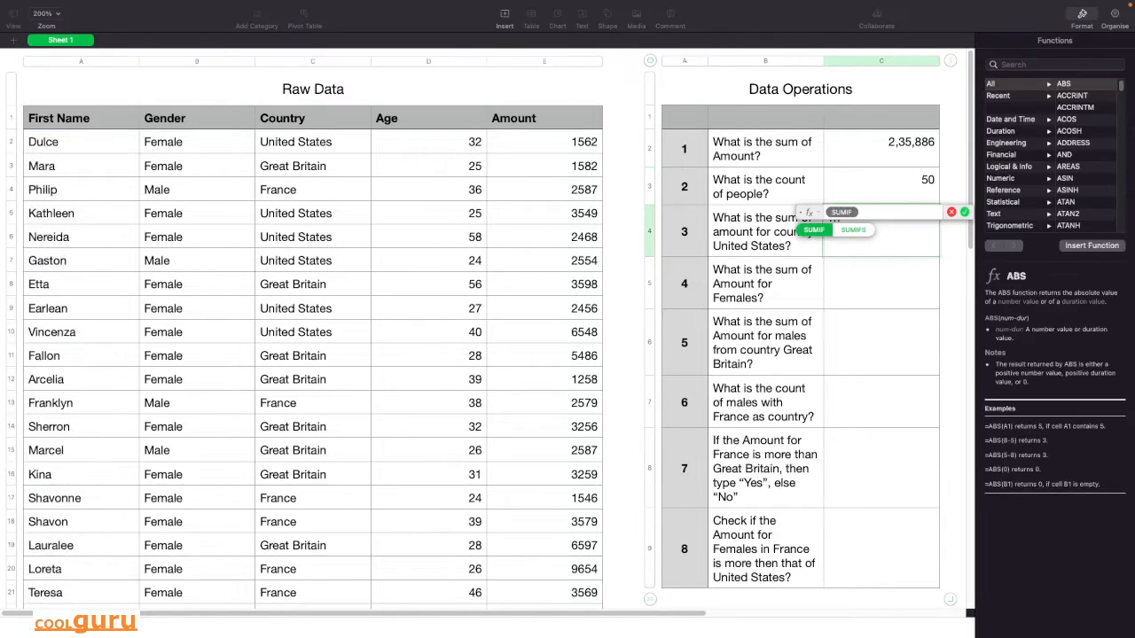
pyautogui.write('(')
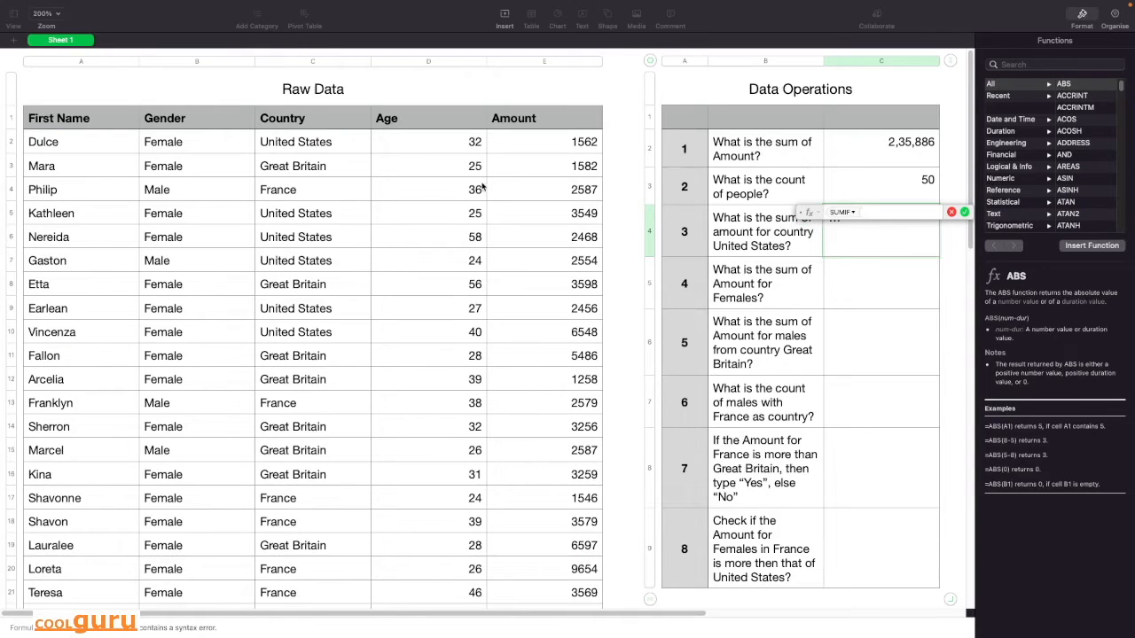
pyautogui.click(315, 63)
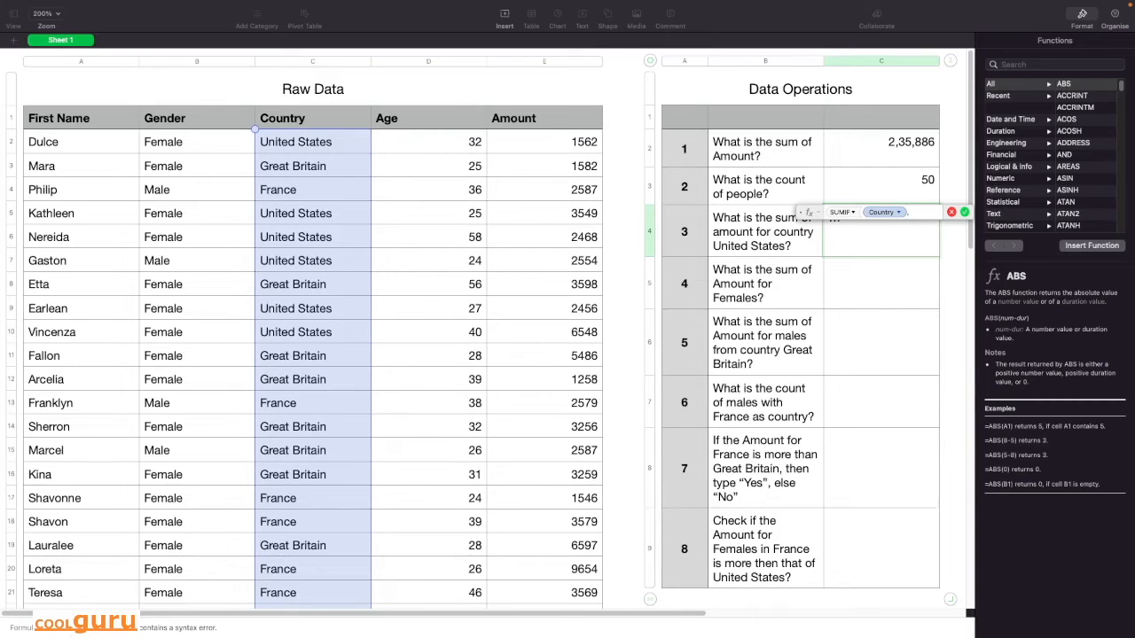
pyautogui.write(',"United States",')
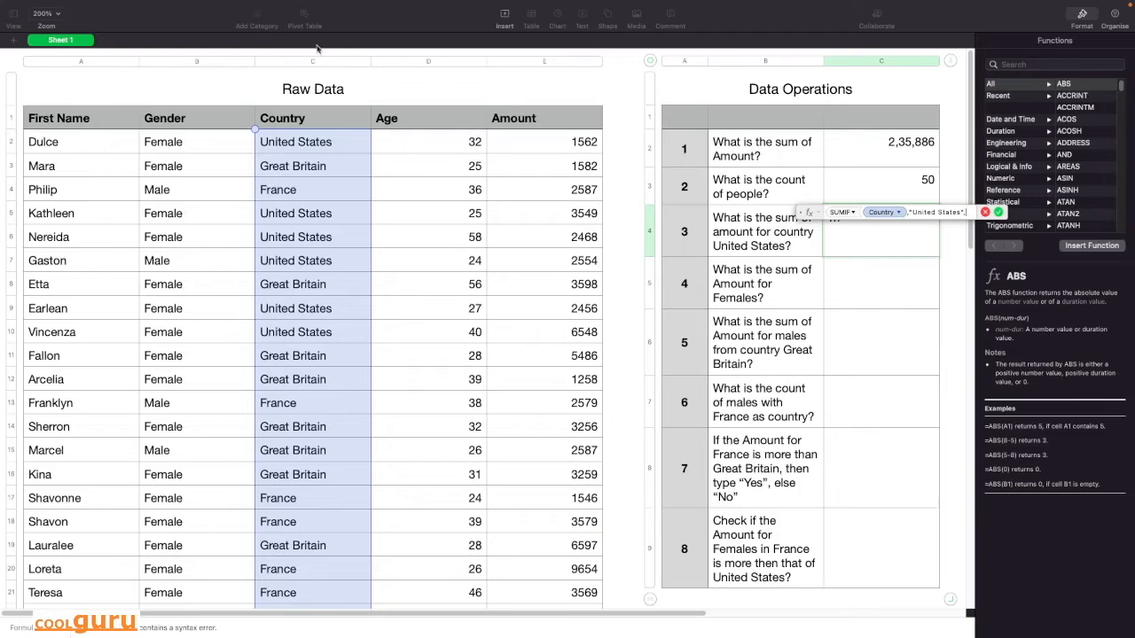
pyautogui.click(530, 62)
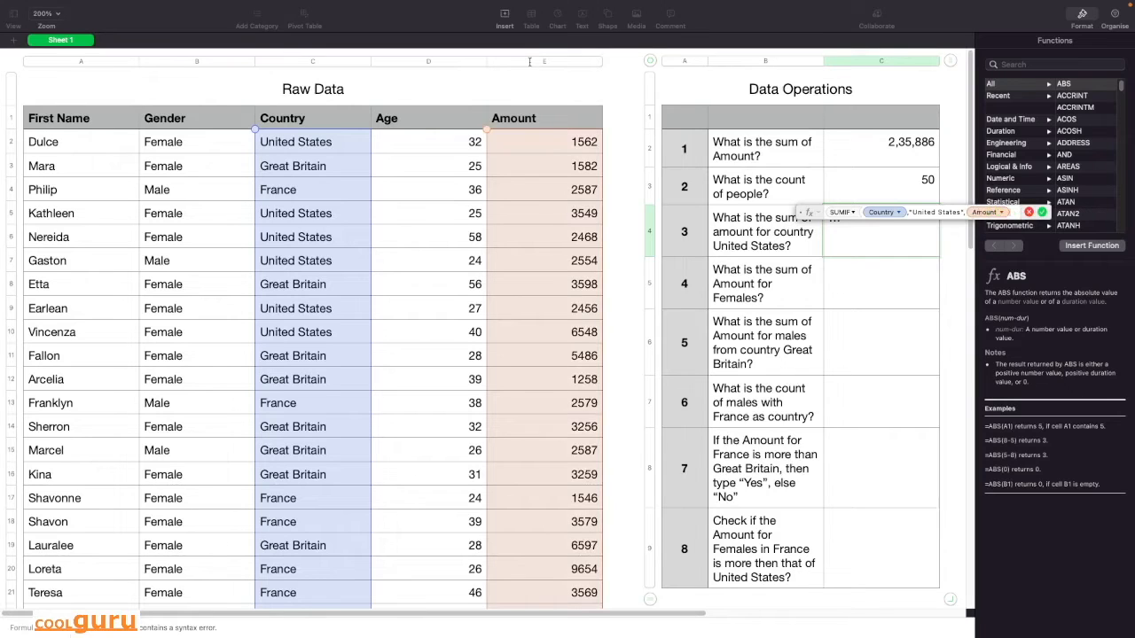
pyautogui.write(')')
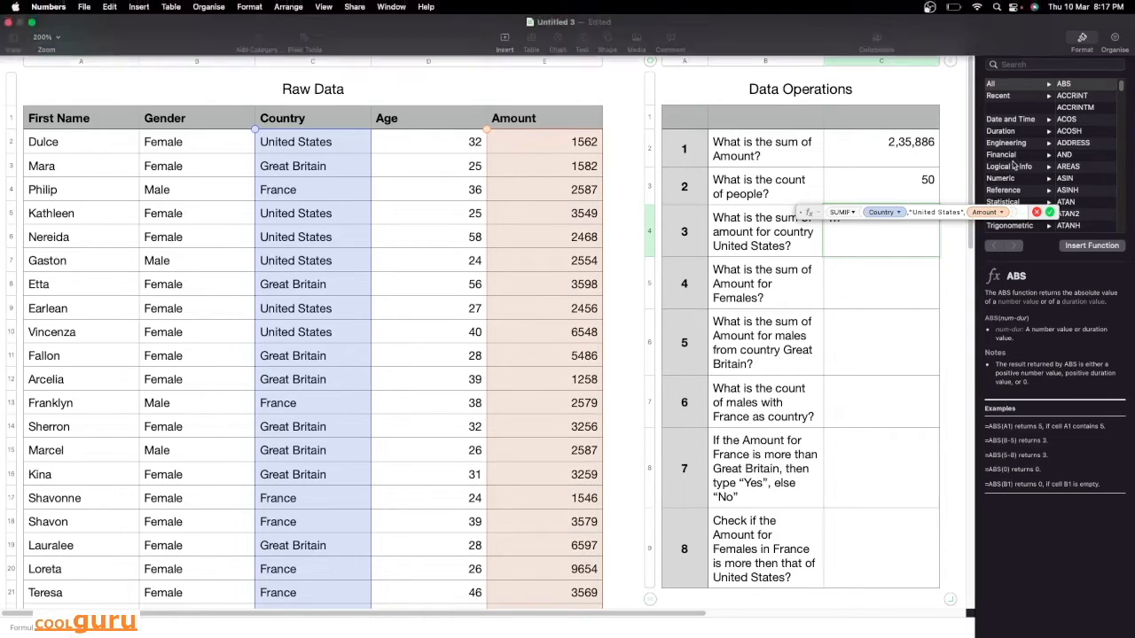
pyautogui.click(1049, 212)
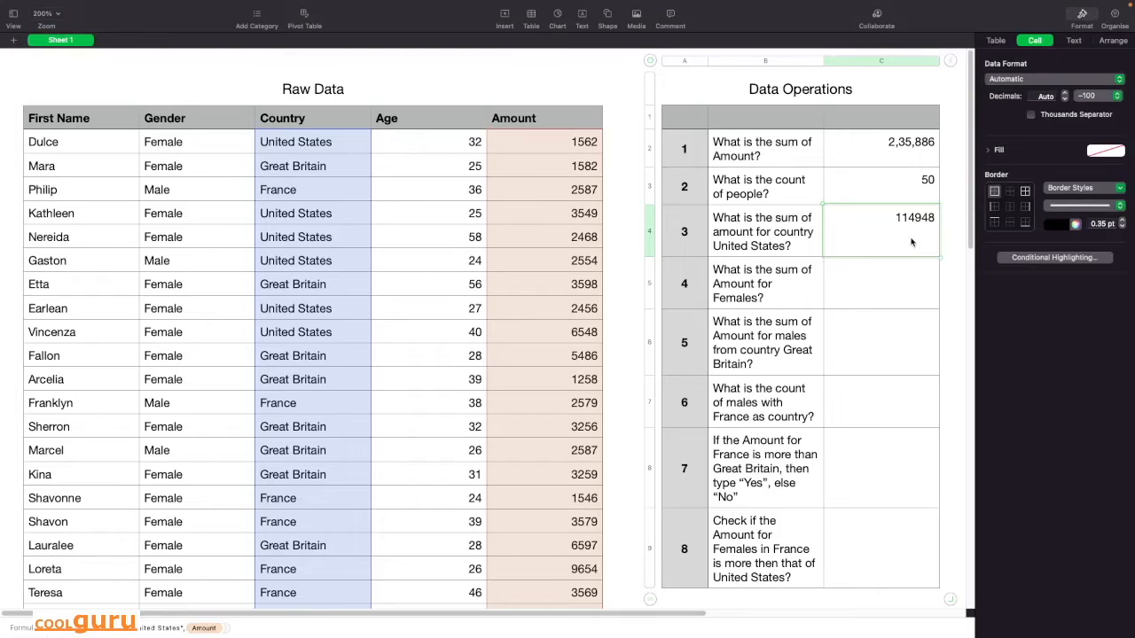
pyautogui.press('super+alt+v')
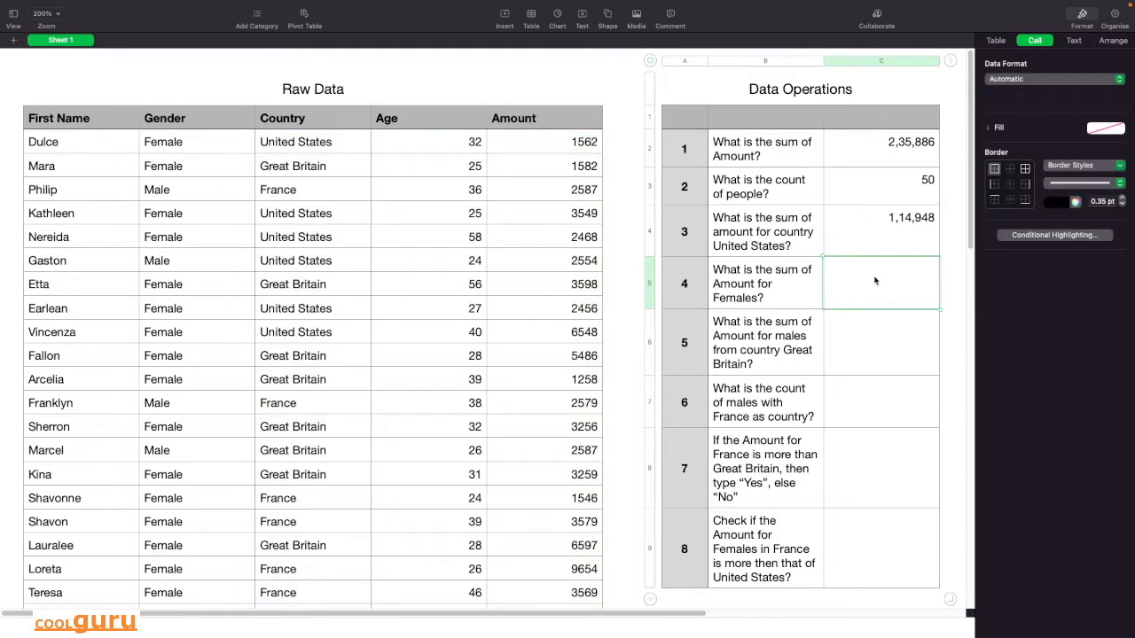
# Answer question 4 in cell C5 of Data Operations with a SUMIF formula testing Gender for "Female" and summing Amount
pyautogui.write('=SUMIF')
pyautogui.press('Return')
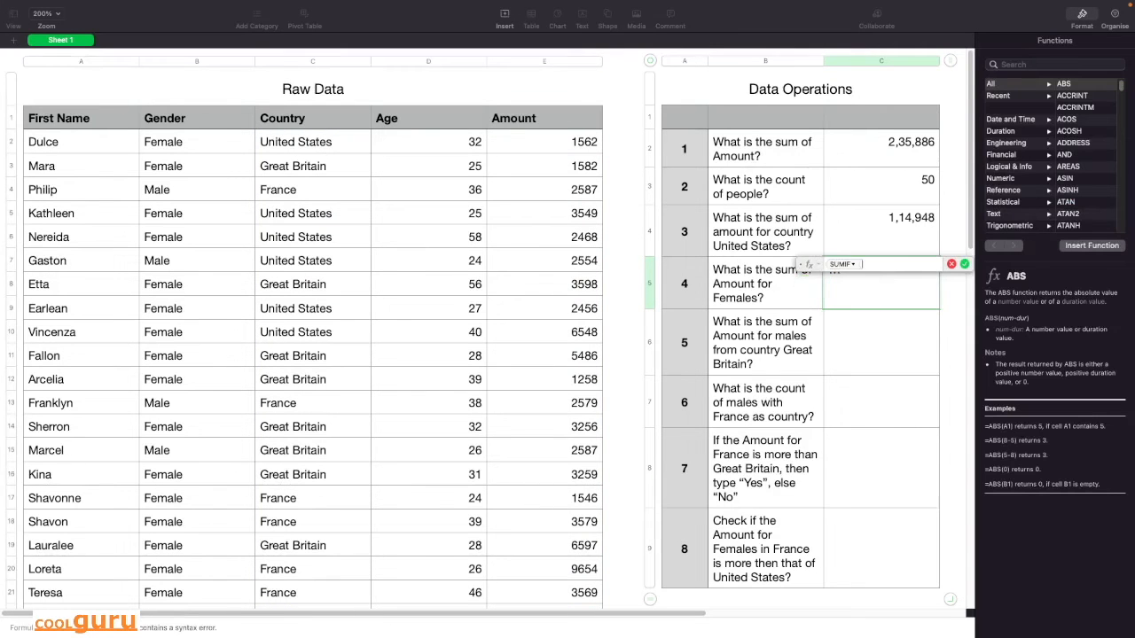
pyautogui.click(198, 63)
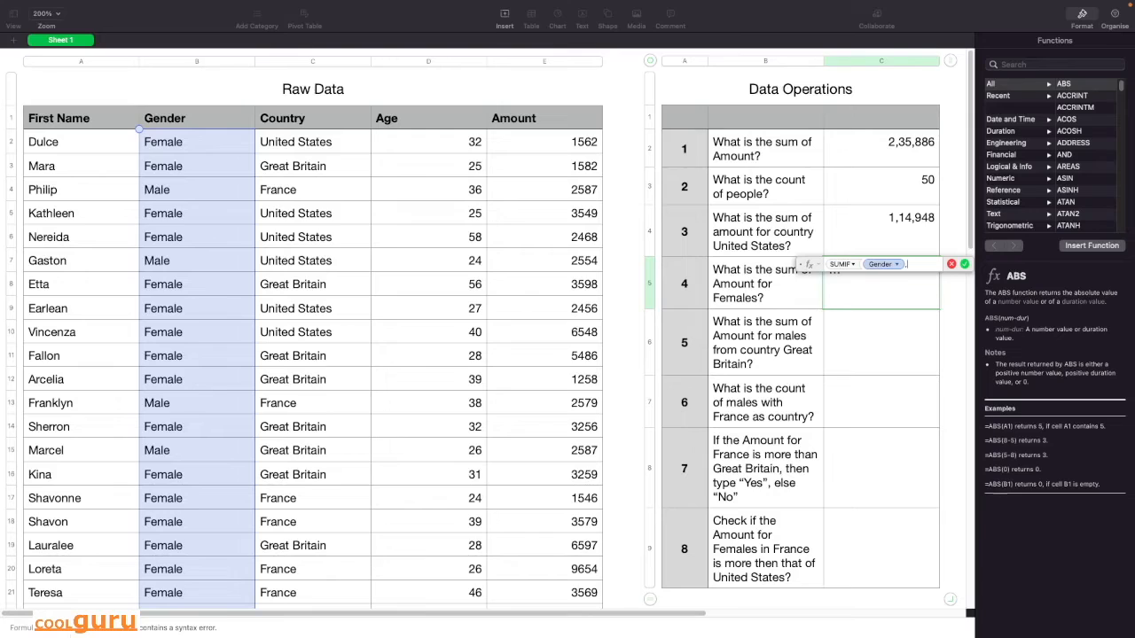
pyautogui.write(',"Females')
pyautogui.press('BackSpace')
pyautogui.write('",')
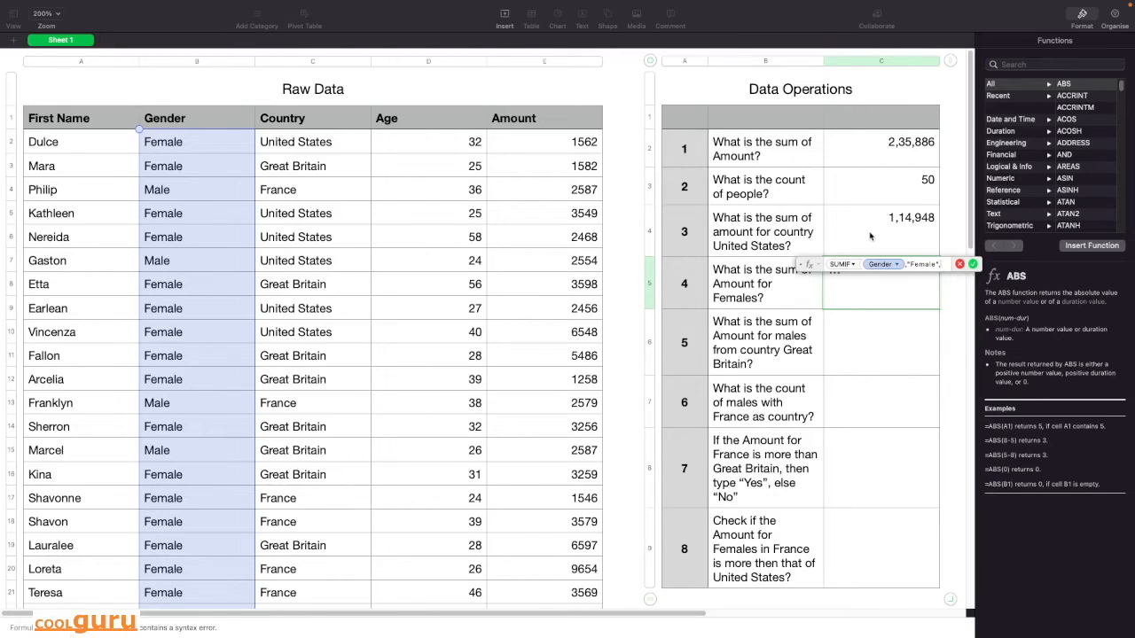
pyautogui.click(549, 61)
pyautogui.write(')')
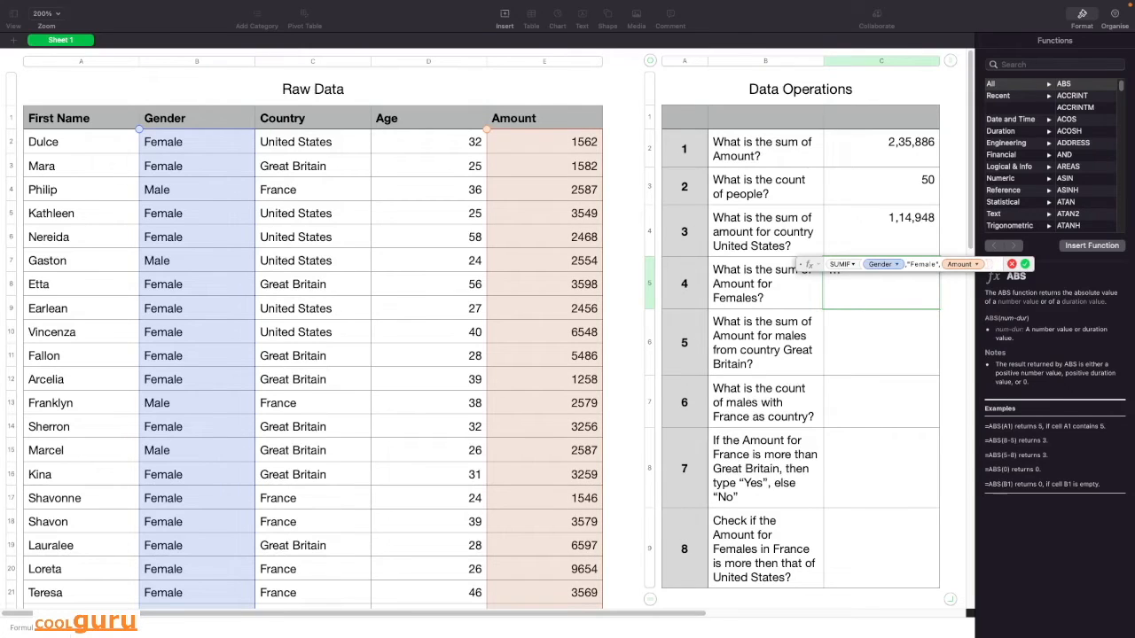
pyautogui.click(1025, 265)
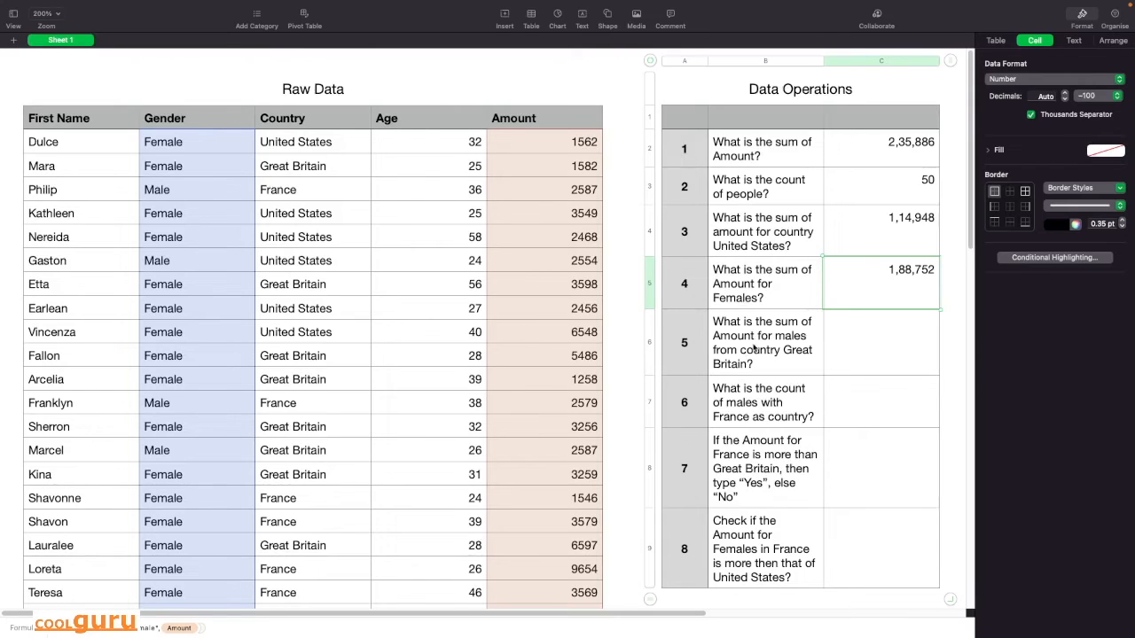
# Answer question 5 in cell C6 with a SUMIFS formula summing Amount where Gender is "Male" and Country is "Great Britain"
pyautogui.press('Return')
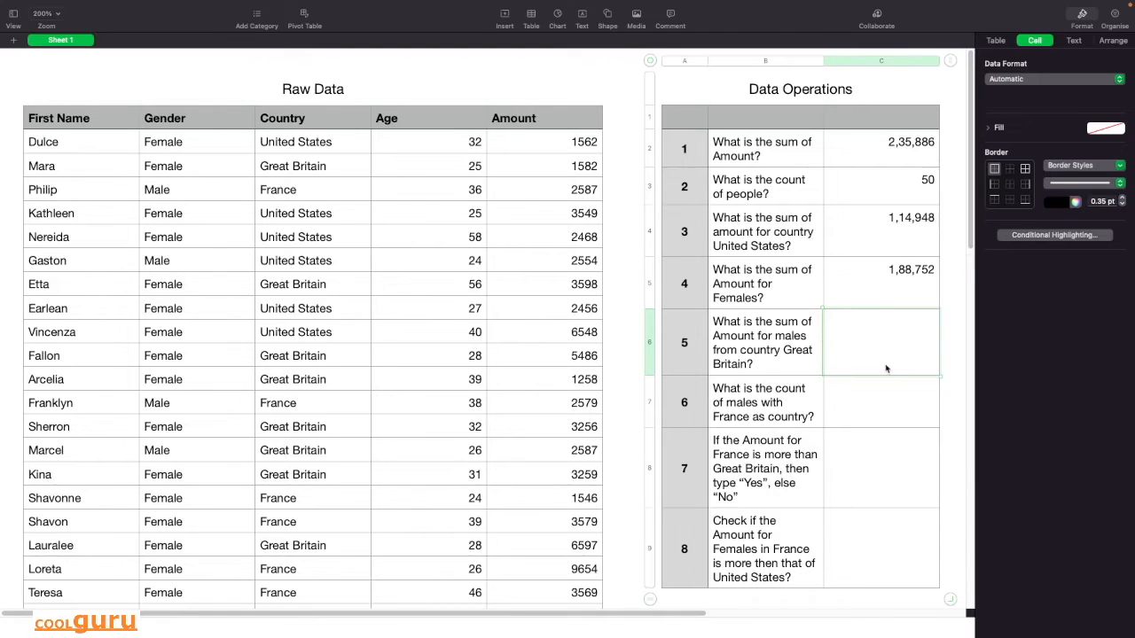
pyautogui.write('=sumif')
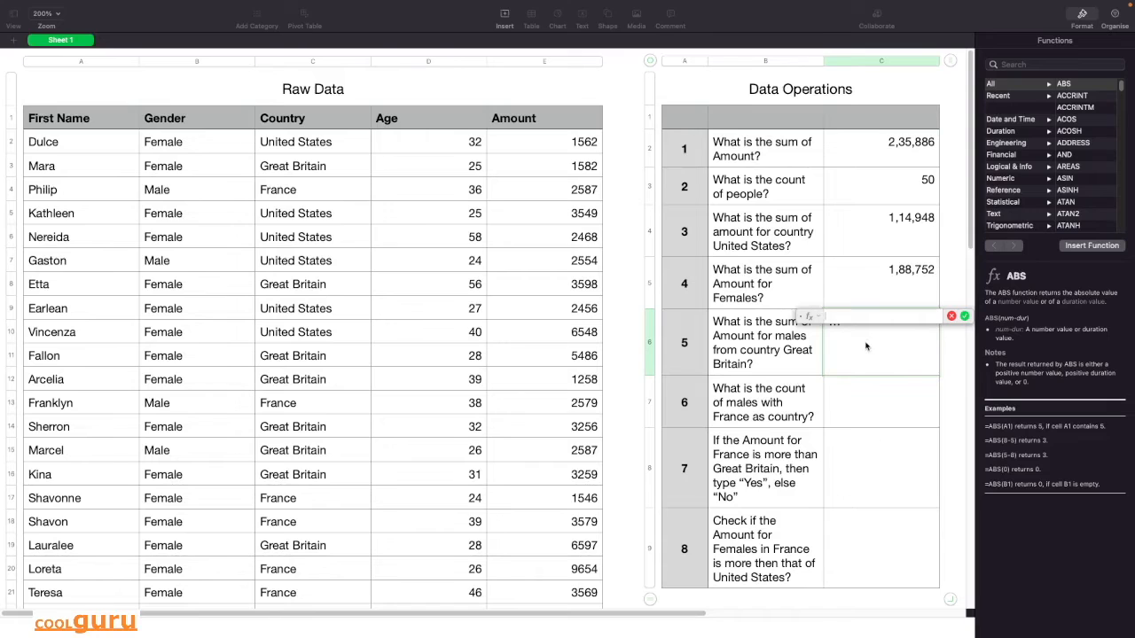
pyautogui.write('s(')
pyautogui.click(544, 61)
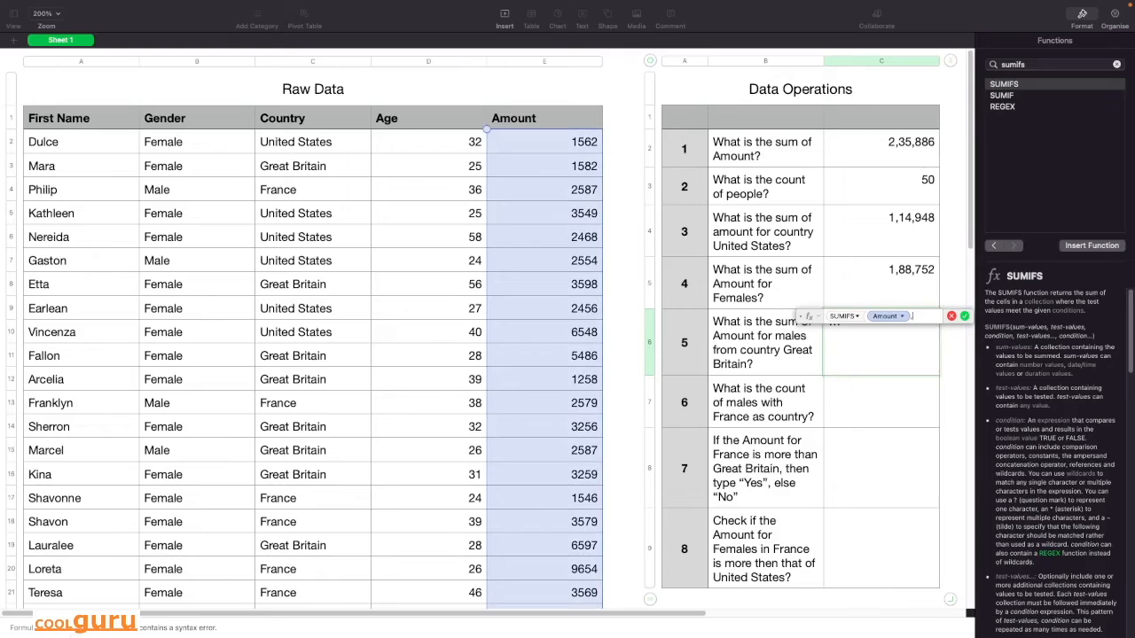
pyautogui.click(197, 61)
pyautogui.write(',"Male",')
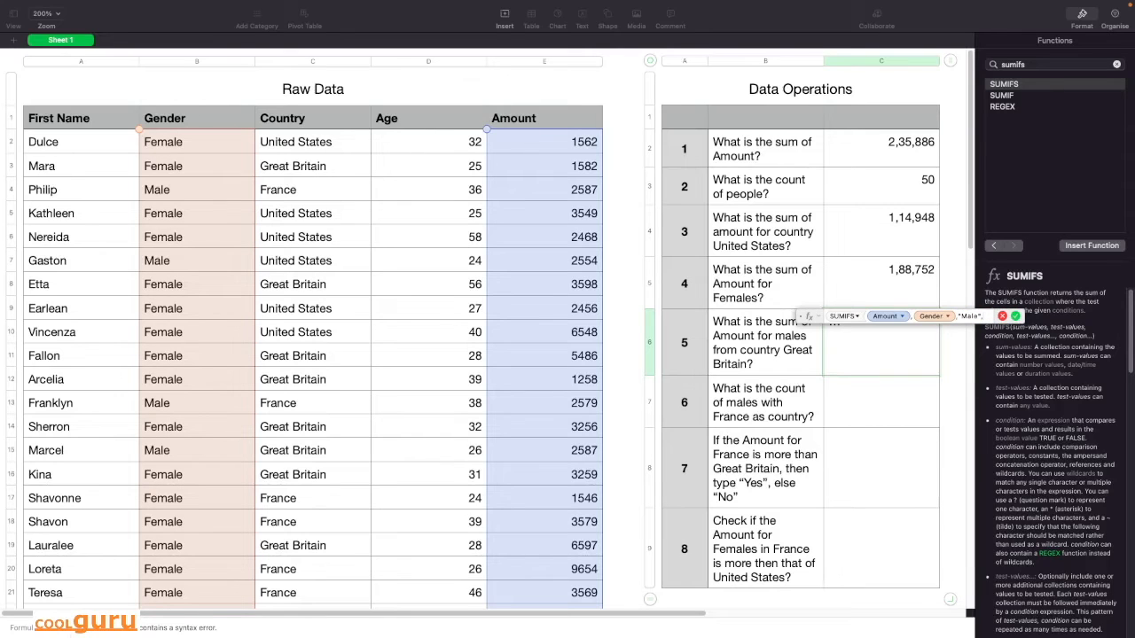
pyautogui.click(308, 61)
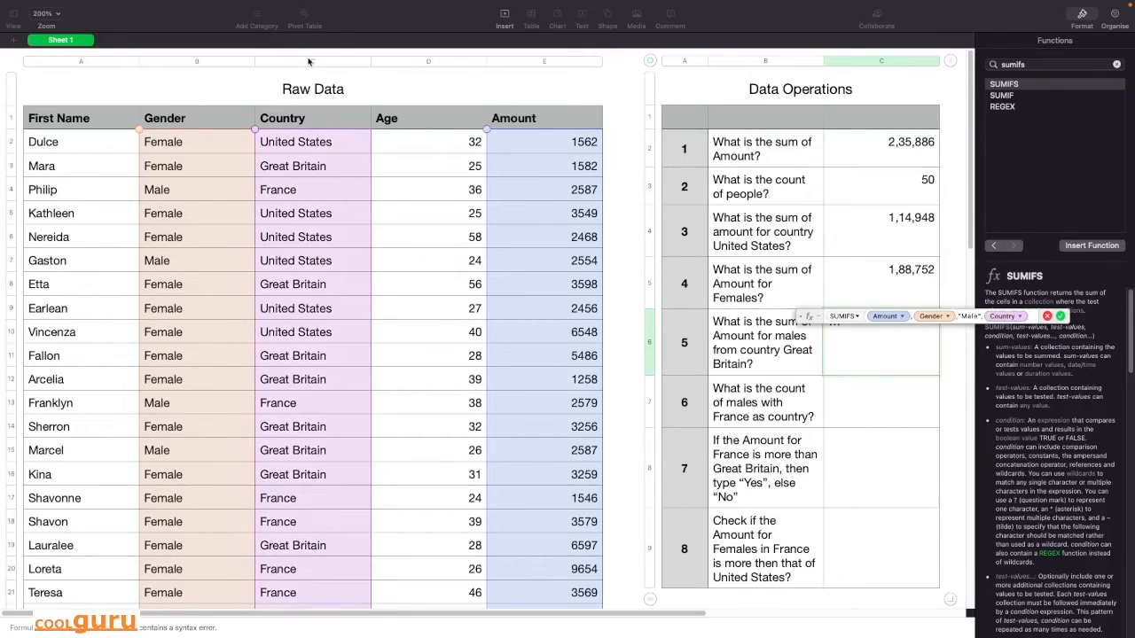
pyautogui.write(',"Great ')
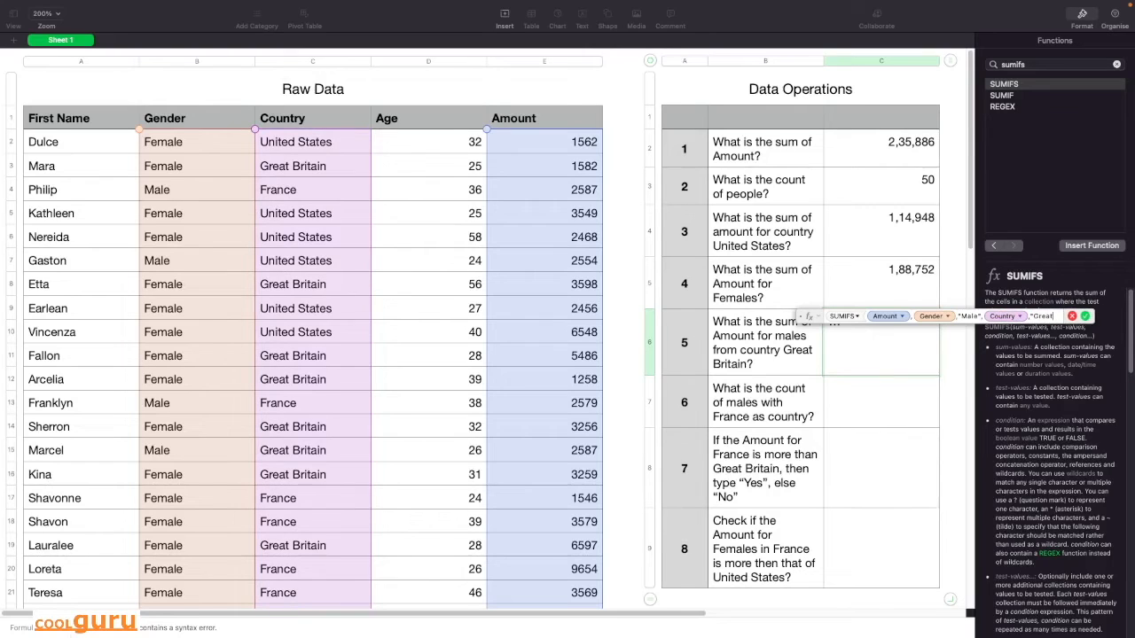
pyautogui.write('Britain"')
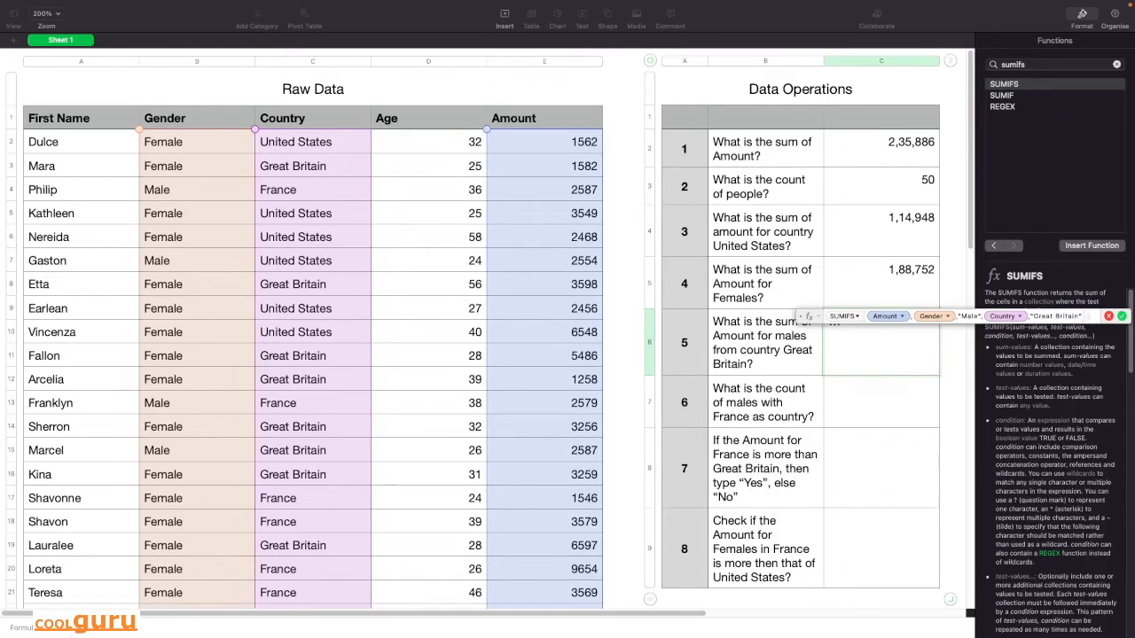
pyautogui.press('Return')
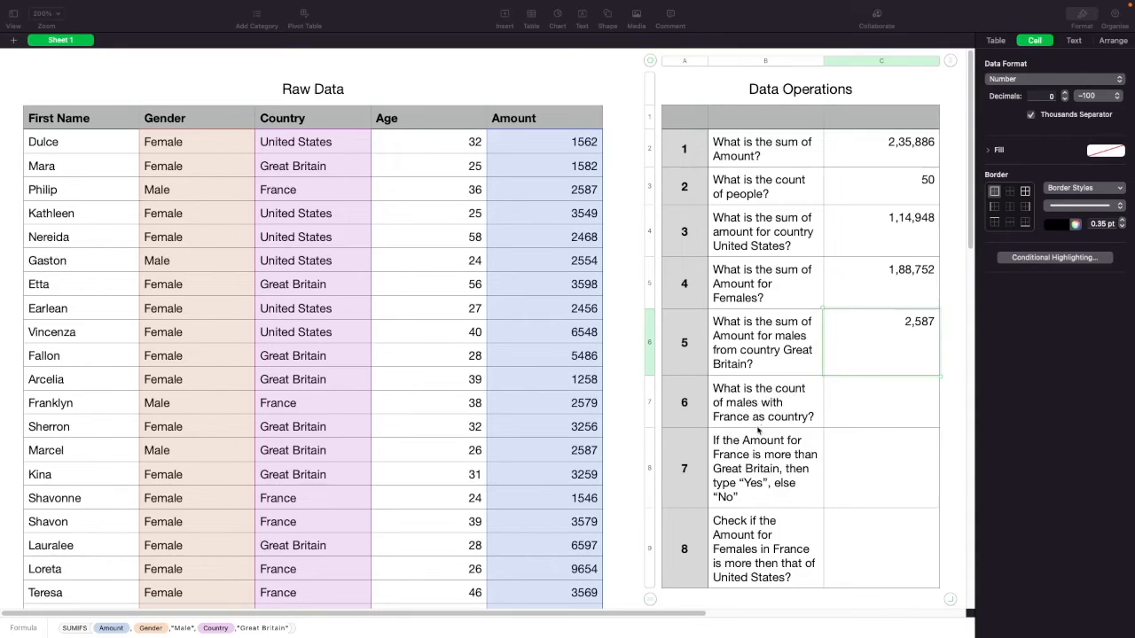
# Answer question 6 in cell C7 with a COUNTIFS formula testing Gender for "Male" and Country for "France"
pyautogui.click(857, 410)
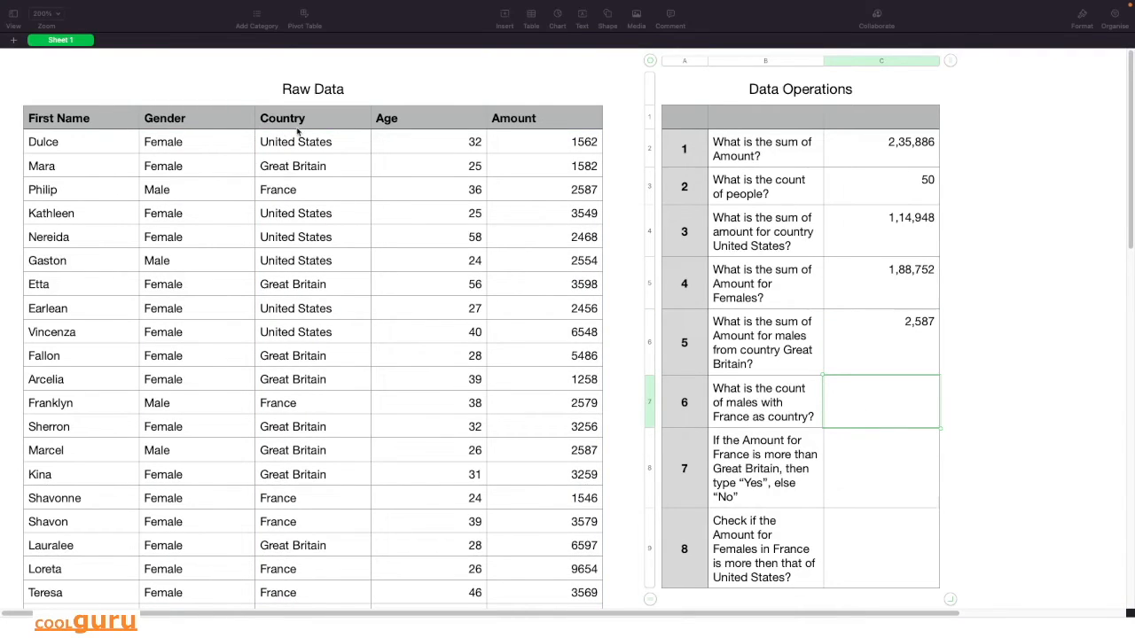
pyautogui.write('=')
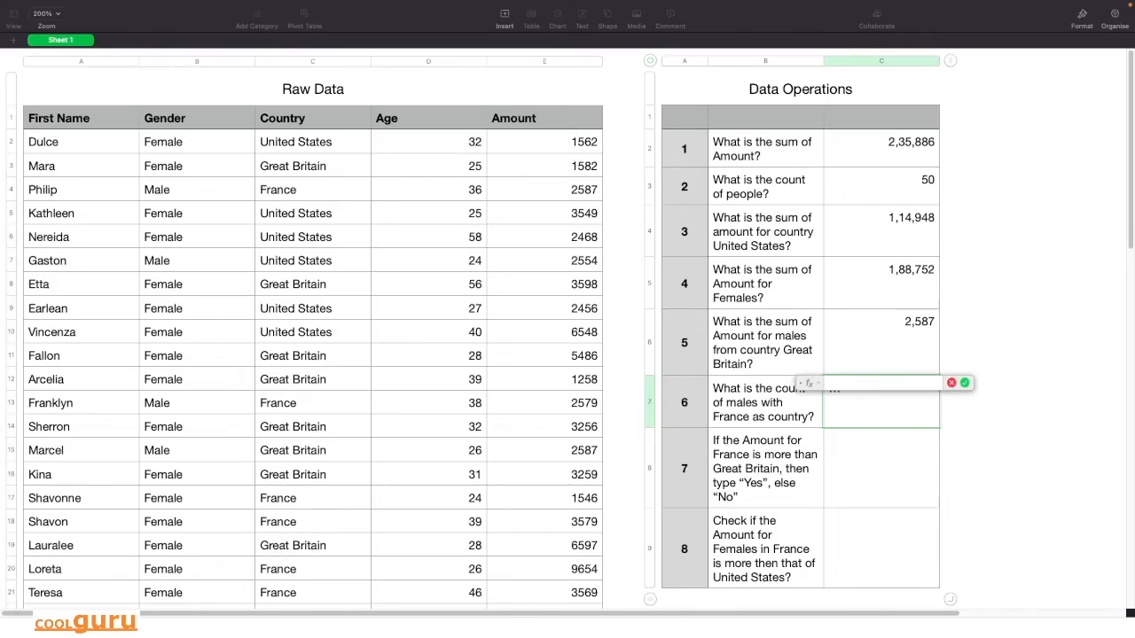
pyautogui.write('COUNTIFS(')
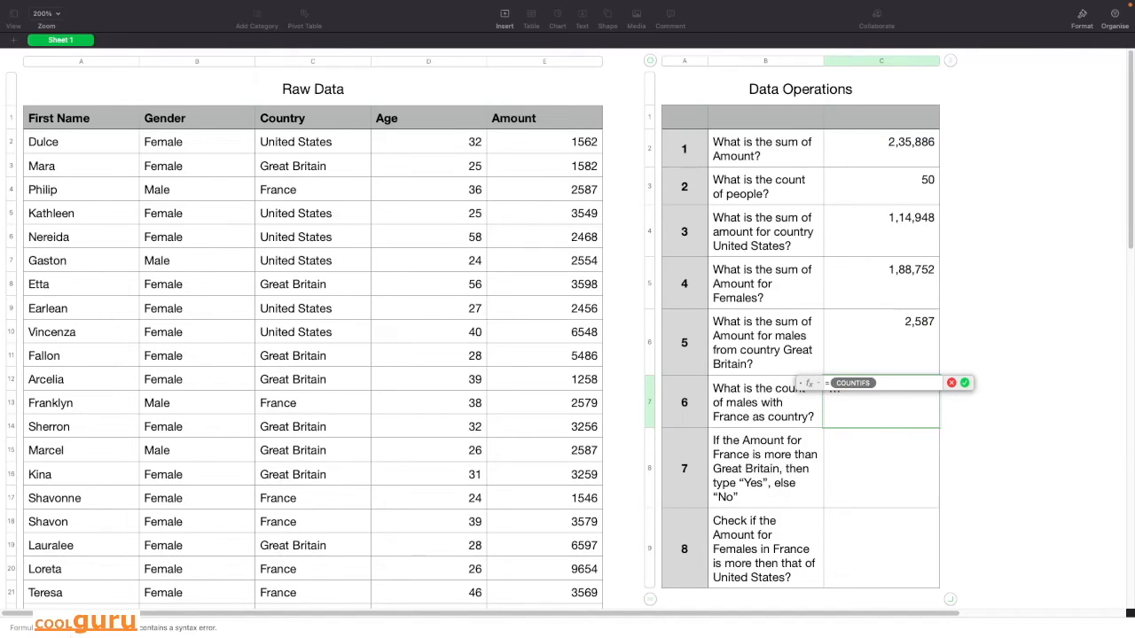
pyautogui.click(197, 64)
pyautogui.write(',"Male"')
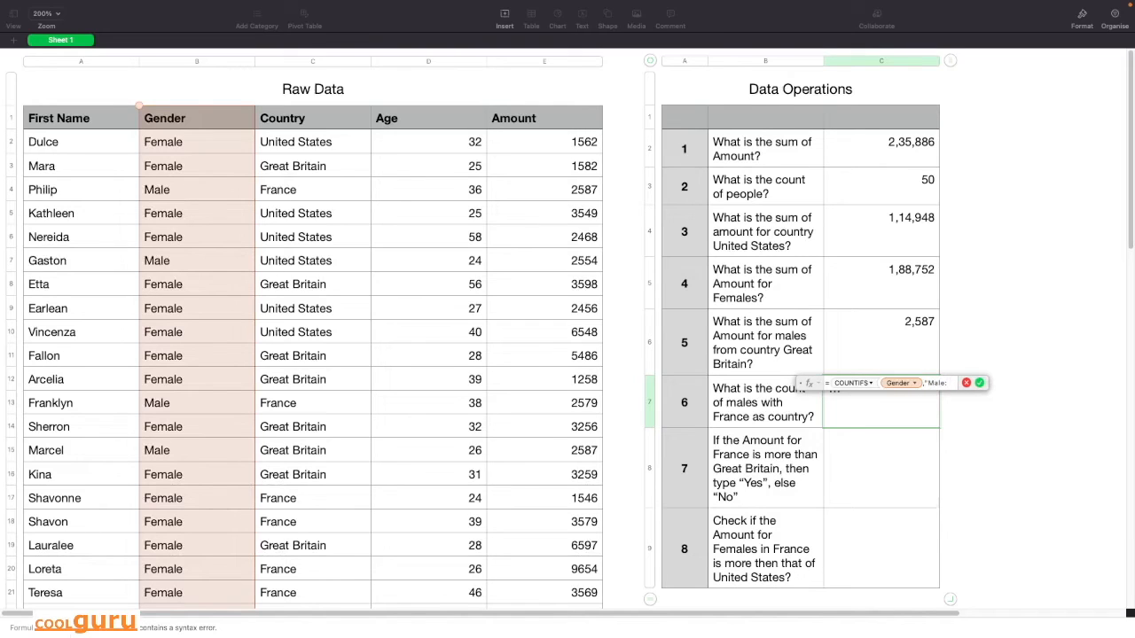
pyautogui.write(',')
pyautogui.click(308, 61)
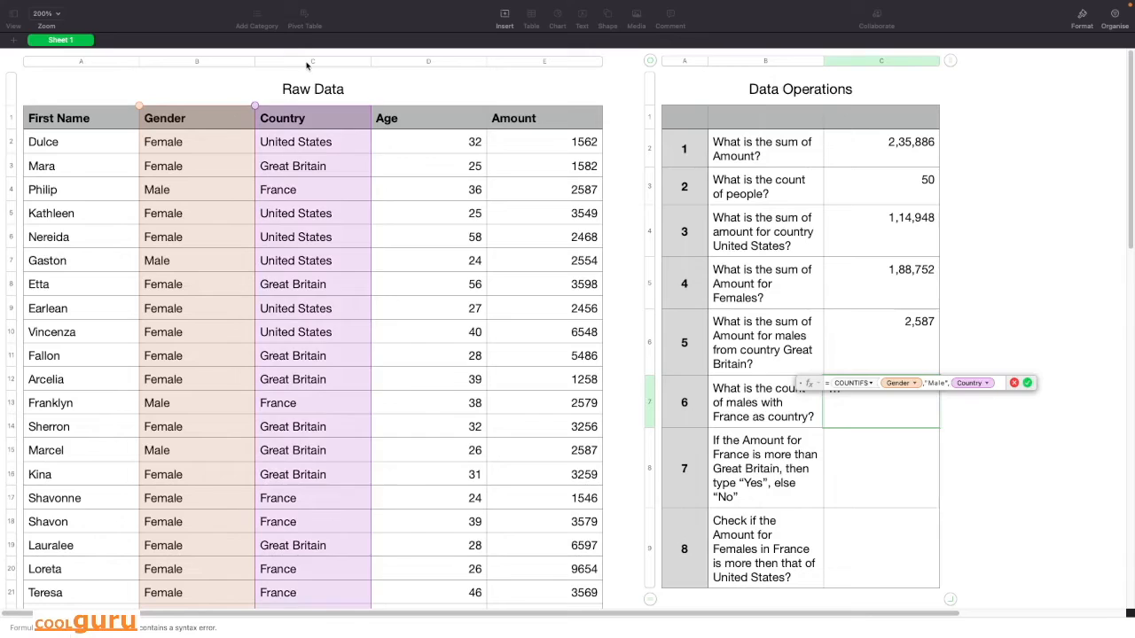
pyautogui.write(',"FRance"')
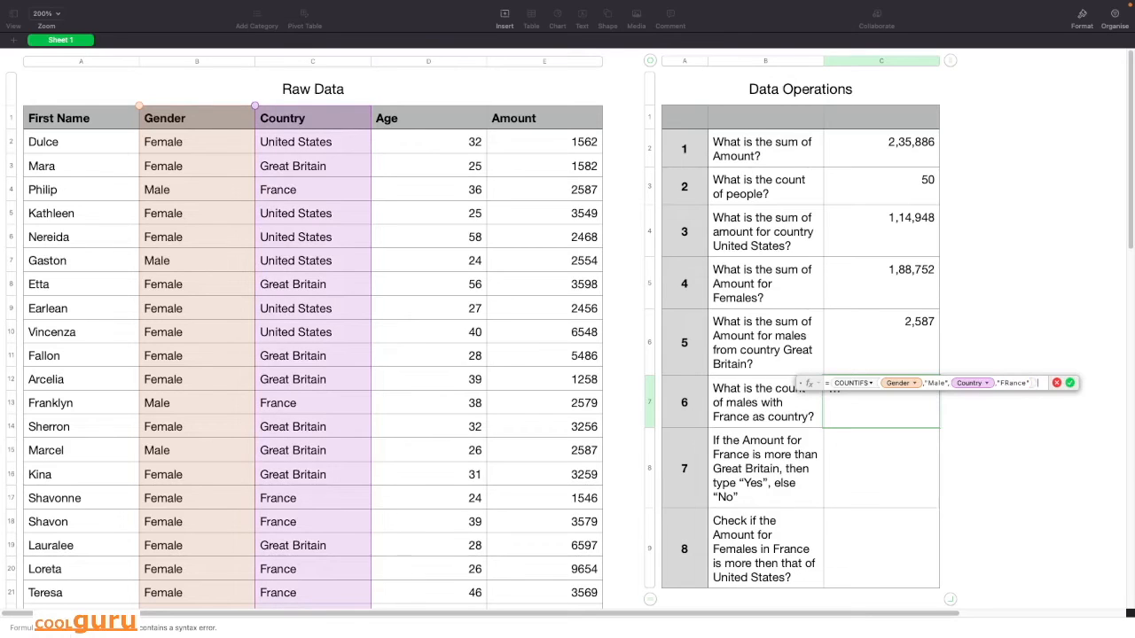
pyautogui.press('Left')
pyautogui.press('Left')
pyautogui.press('Left')
pyautogui.press('Left')
pyautogui.press('Left')
pyautogui.press('BackSpace')
pyautogui.write('r')
pyautogui.click(1064, 383)
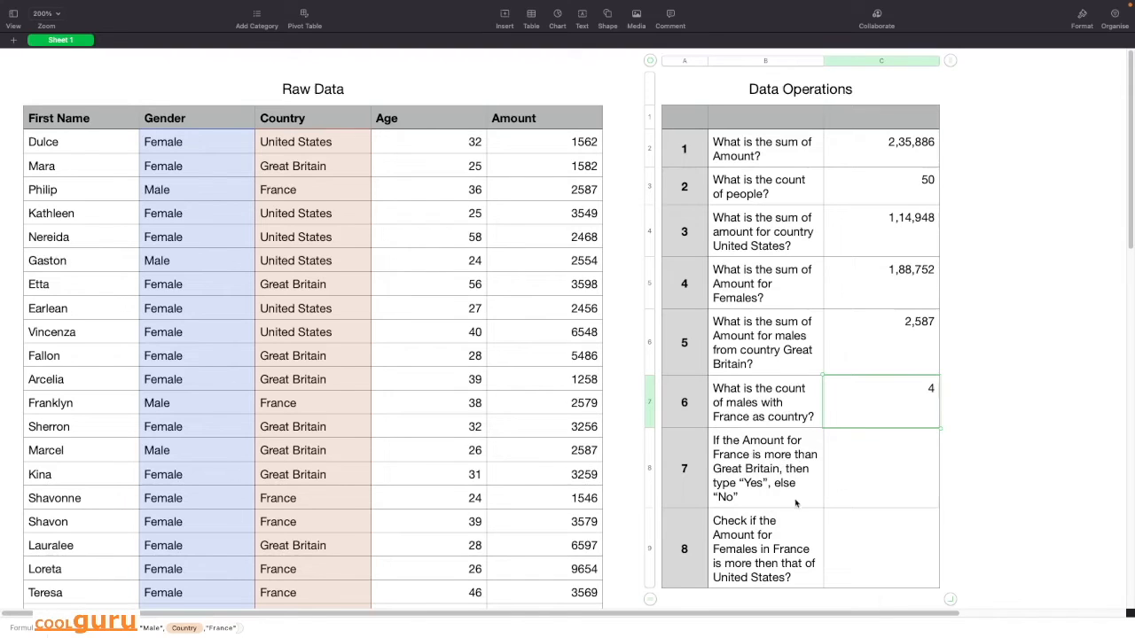
# Start an IF formula in cell C8 whose condition begins with a SUMIF of Amount for Country "France" followed by a greater-than sign
pyautogui.click(841, 472)
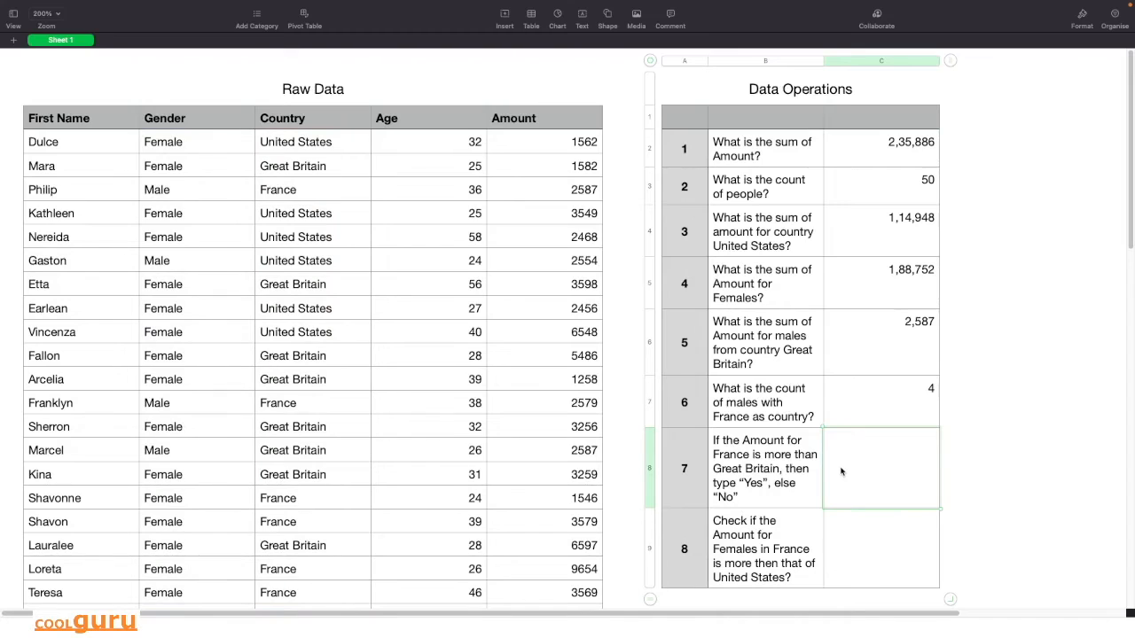
pyautogui.write('=if')
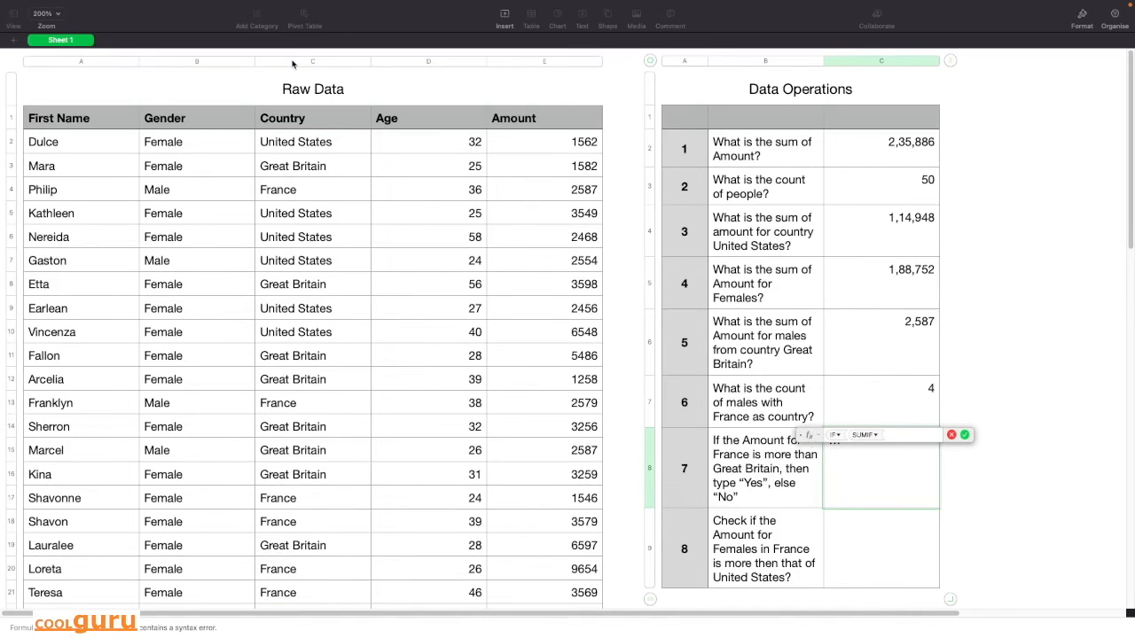
pyautogui.click(294, 62)
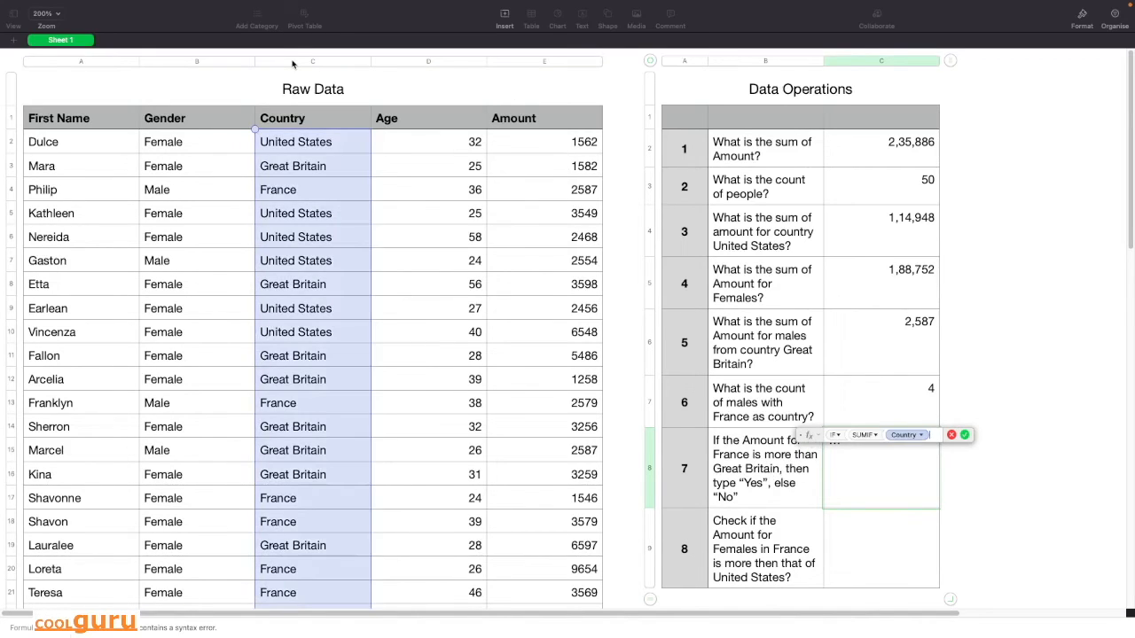
pyautogui.write(',"France",')
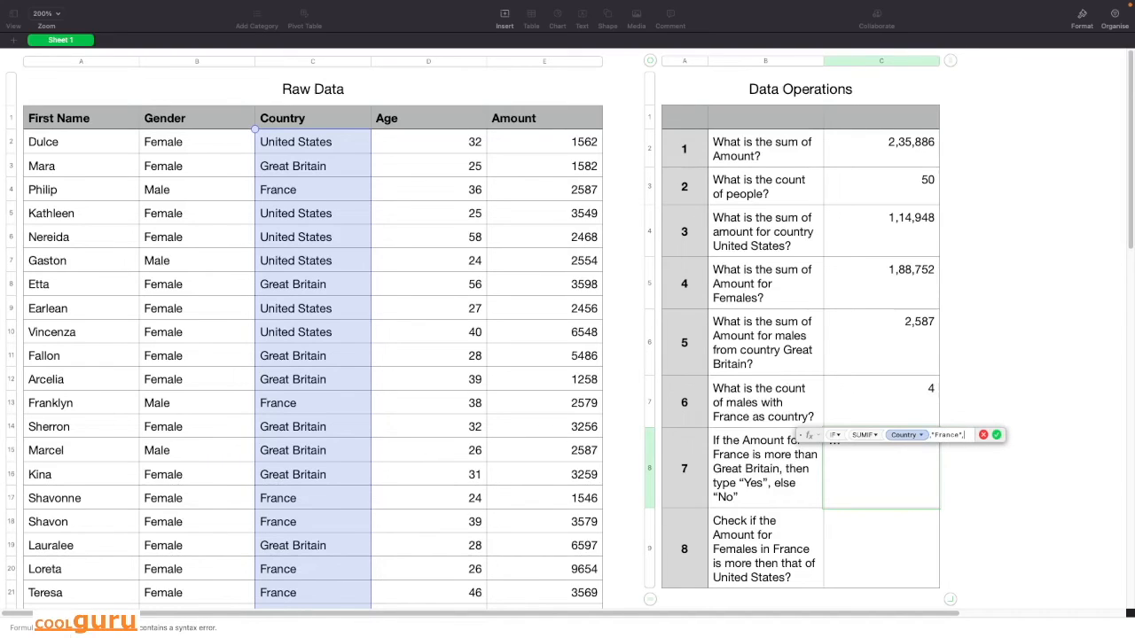
pyautogui.click(524, 62)
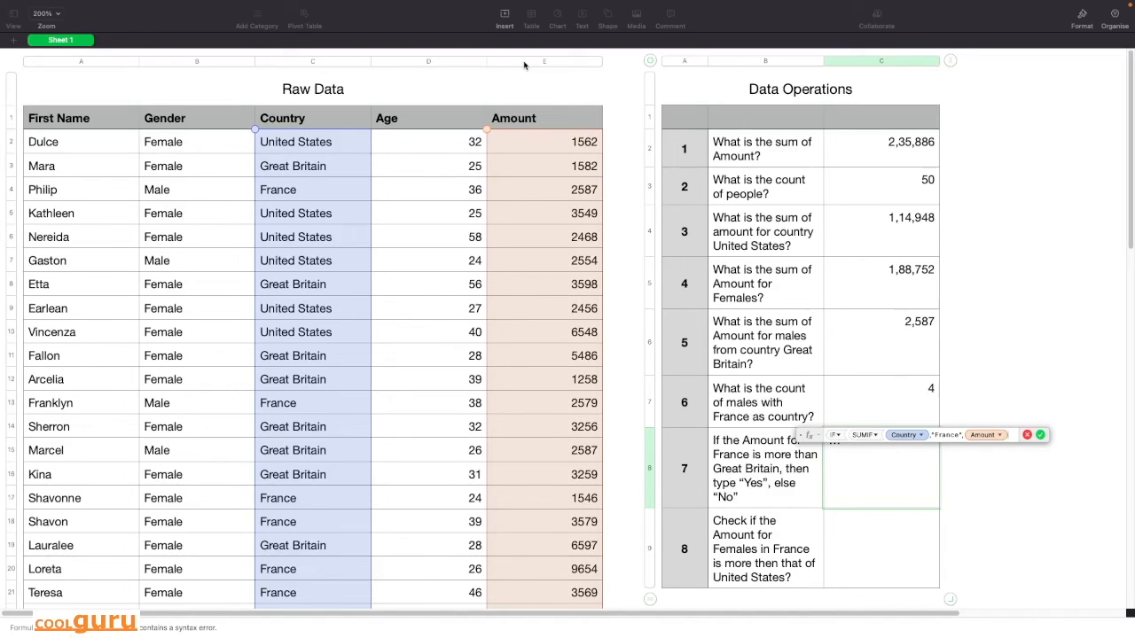
pyautogui.write(',Amount)>')
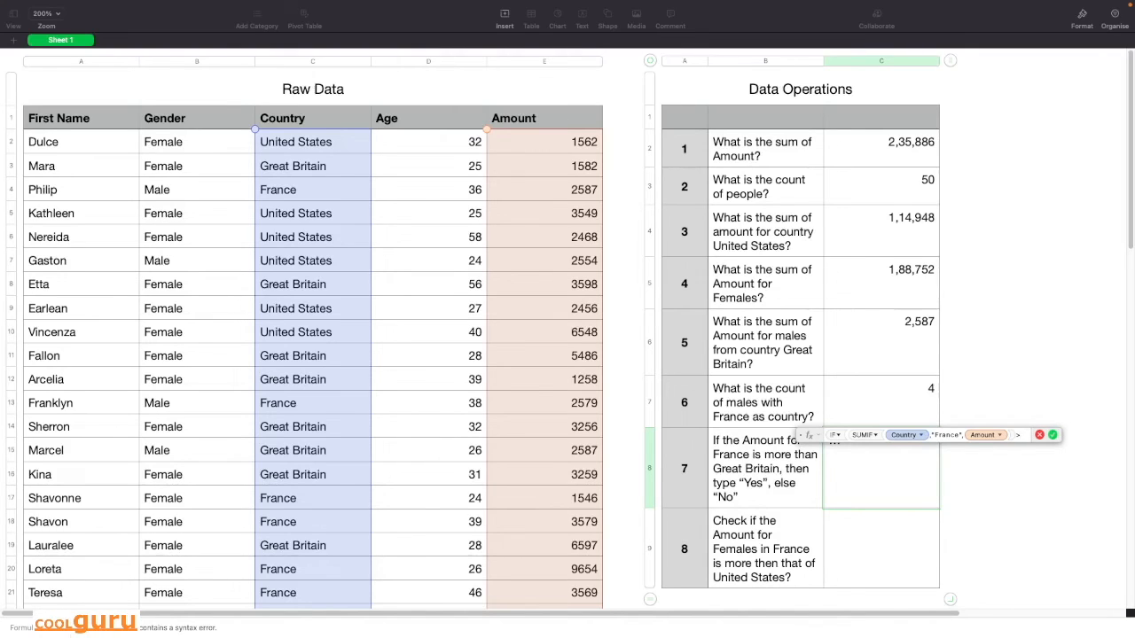
# Complete the IF formula with a SUMIF of Amount for Country "Great Britain", returning "Yes" if true and "No" otherwise
pyautogui.write('SUMIF')
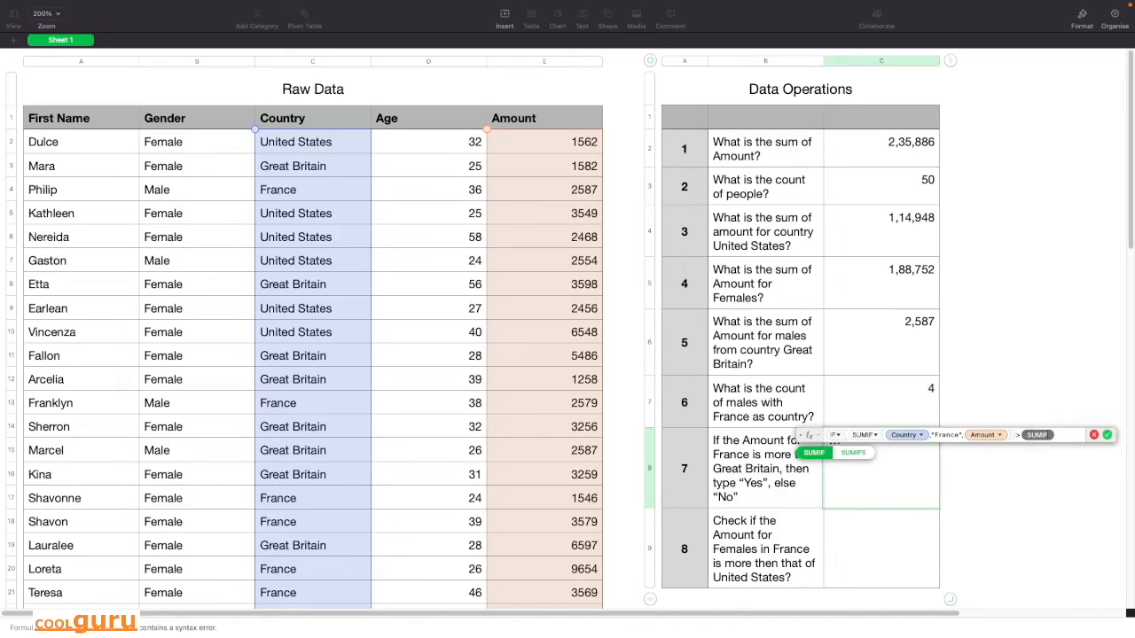
pyautogui.press('Return')
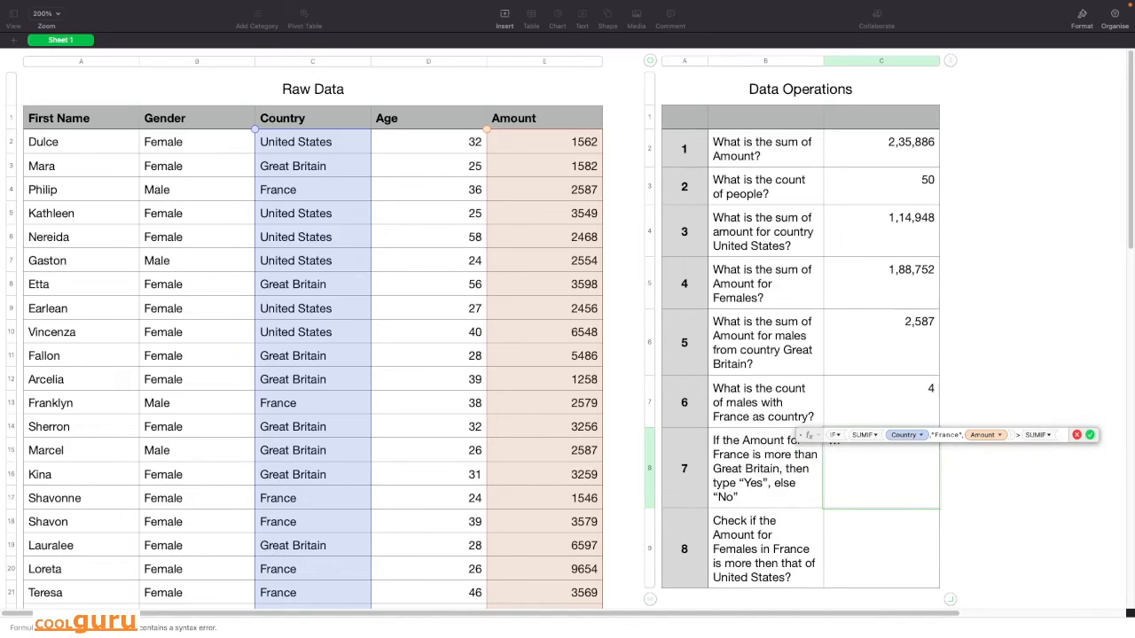
pyautogui.click(308, 62)
pyautogui.write(',"G')
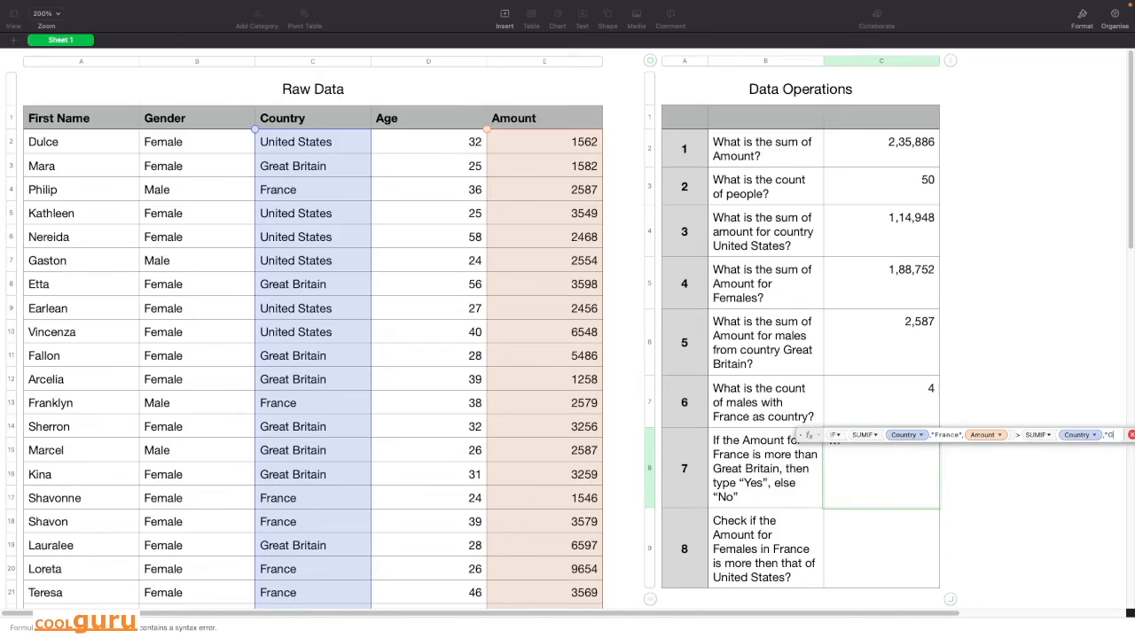
pyautogui.write('reat Britain",')
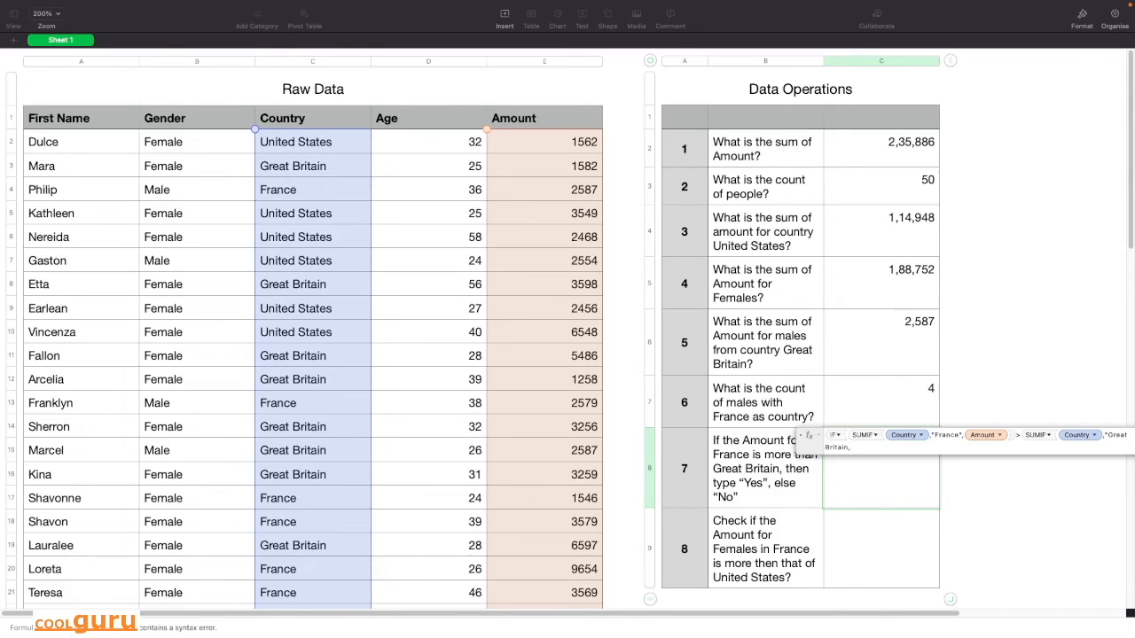
pyautogui.click(511, 64)
pyautogui.write(')')
pyautogui.write(',"Yes","No"')
pyautogui.press('Return')
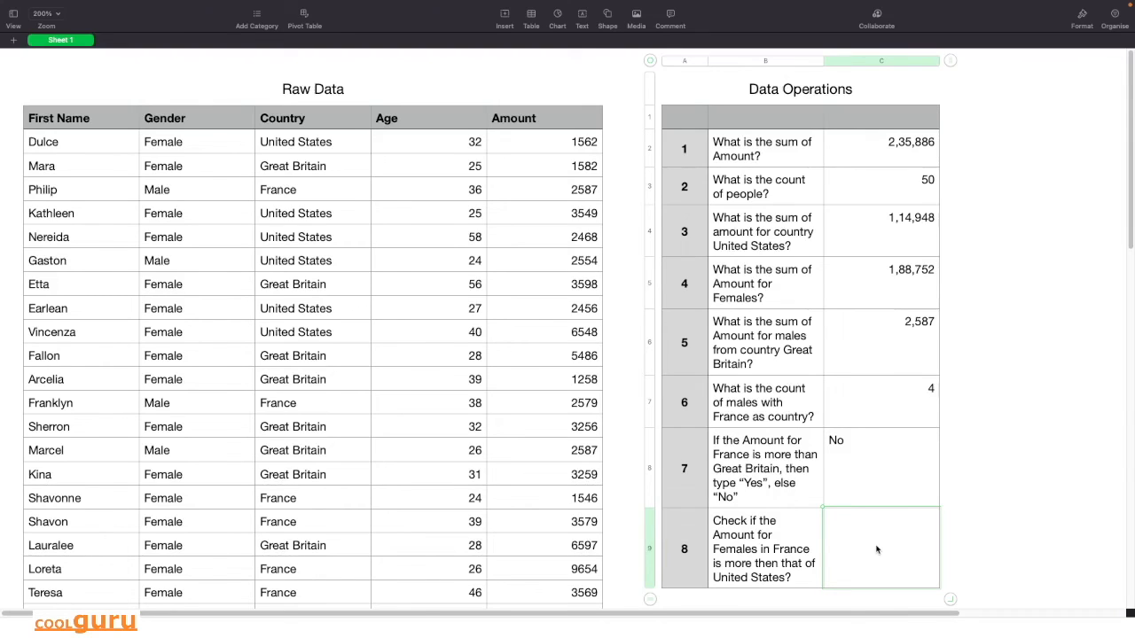
# Start a SUMIFS formula in cell C9 summing Amount where Gender is "Female" and Country is "France"
pyautogui.write('=sumifs')
pyautogui.press('Return')
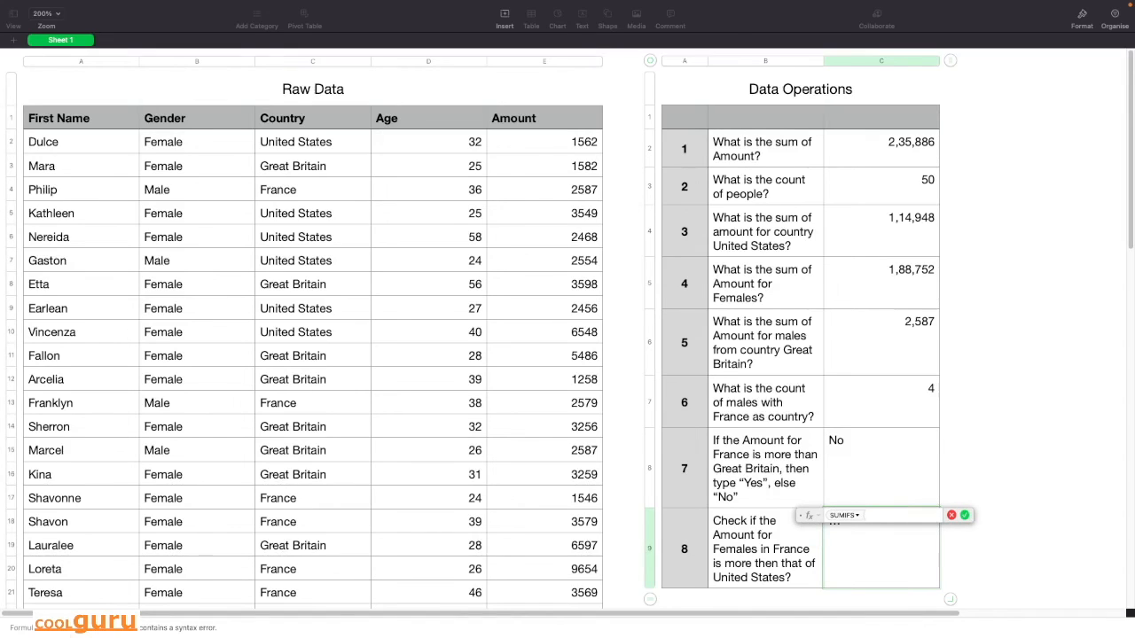
pyautogui.click(520, 62)
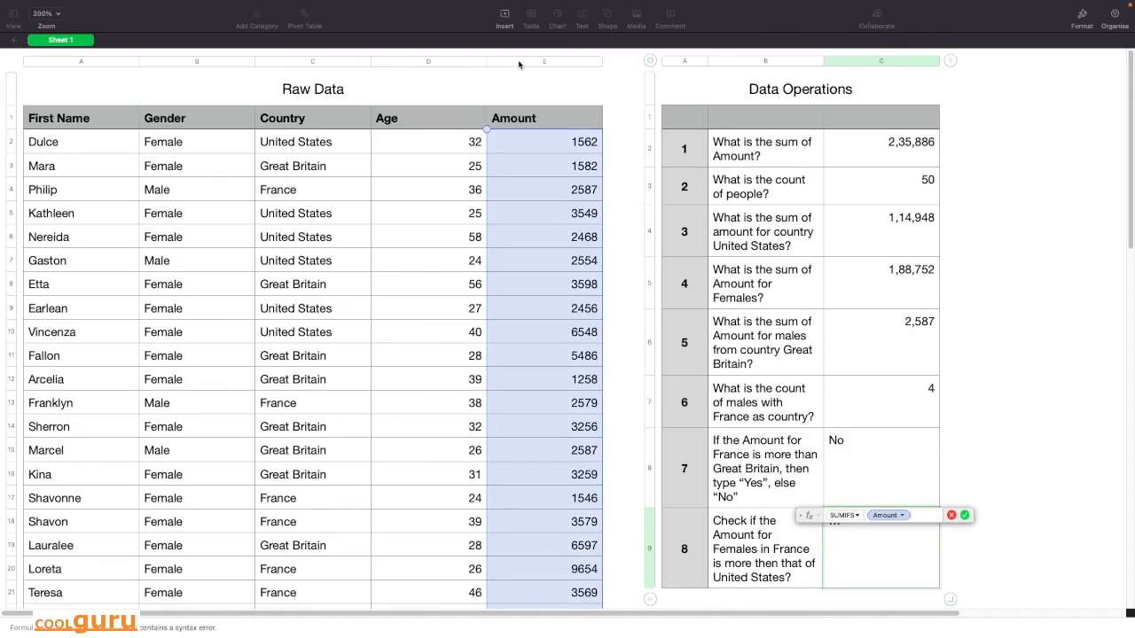
pyautogui.write(',')
pyautogui.click(199, 62)
pyautogui.write(',"Female",')
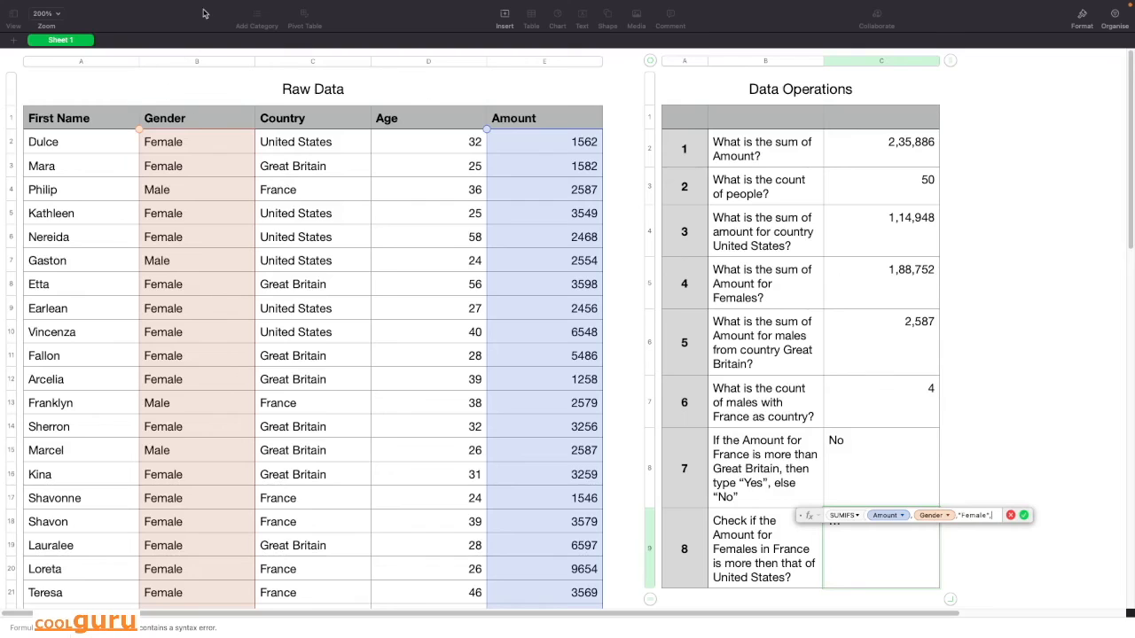
pyautogui.moveTo(178, 4)
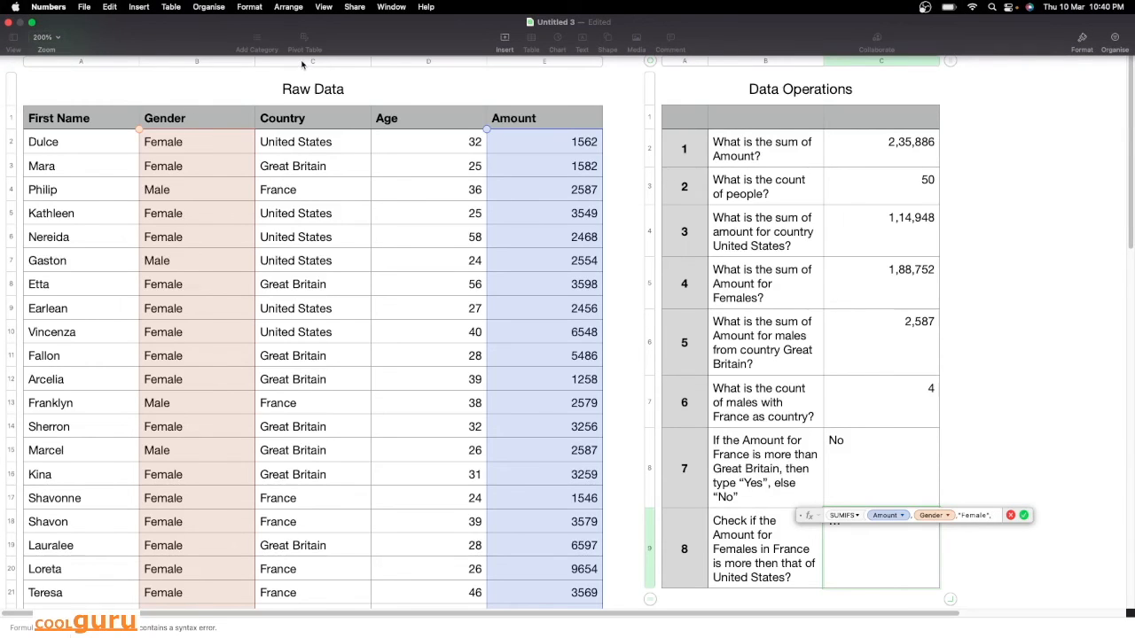
pyautogui.click(302, 62)
pyautogui.write(',"France"')
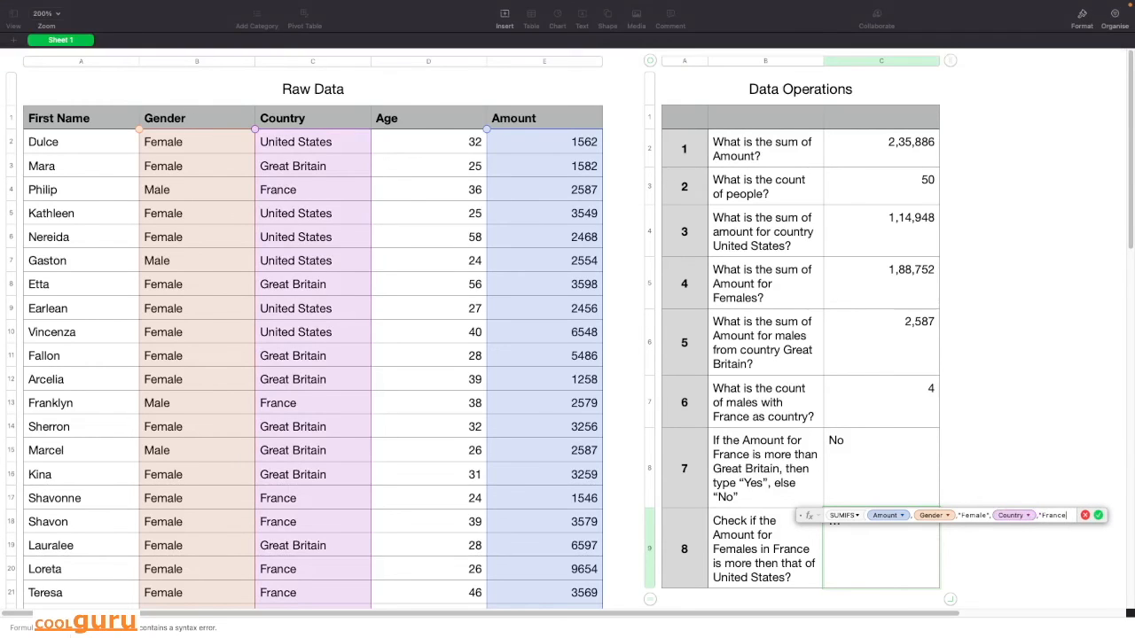
pyautogui.write('")')
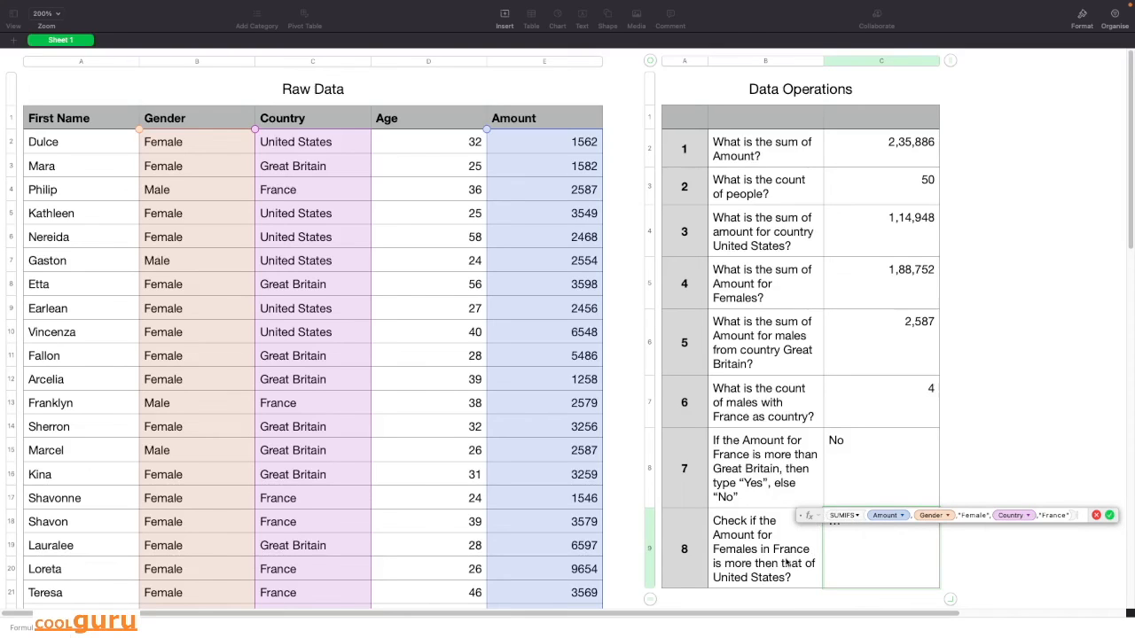
# Wrap the SUMIFS in an IF testing whether it is greater than a second SUMIFS of Amount for Gender "Female" and Country "United States"
pyautogui.click(826, 514)
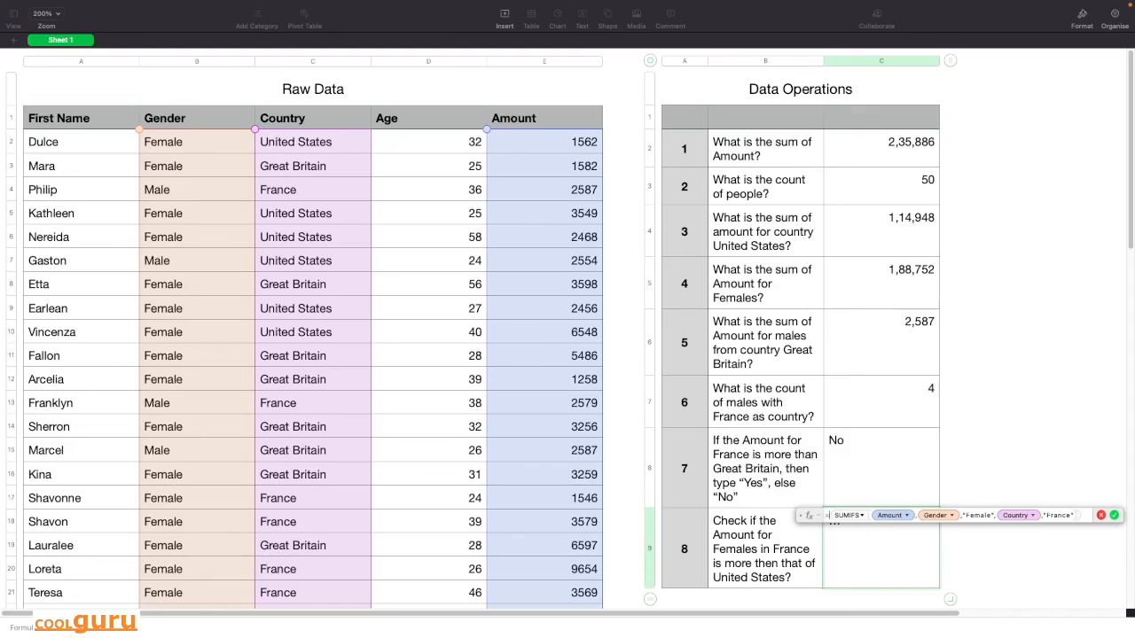
pyautogui.write('IF(')
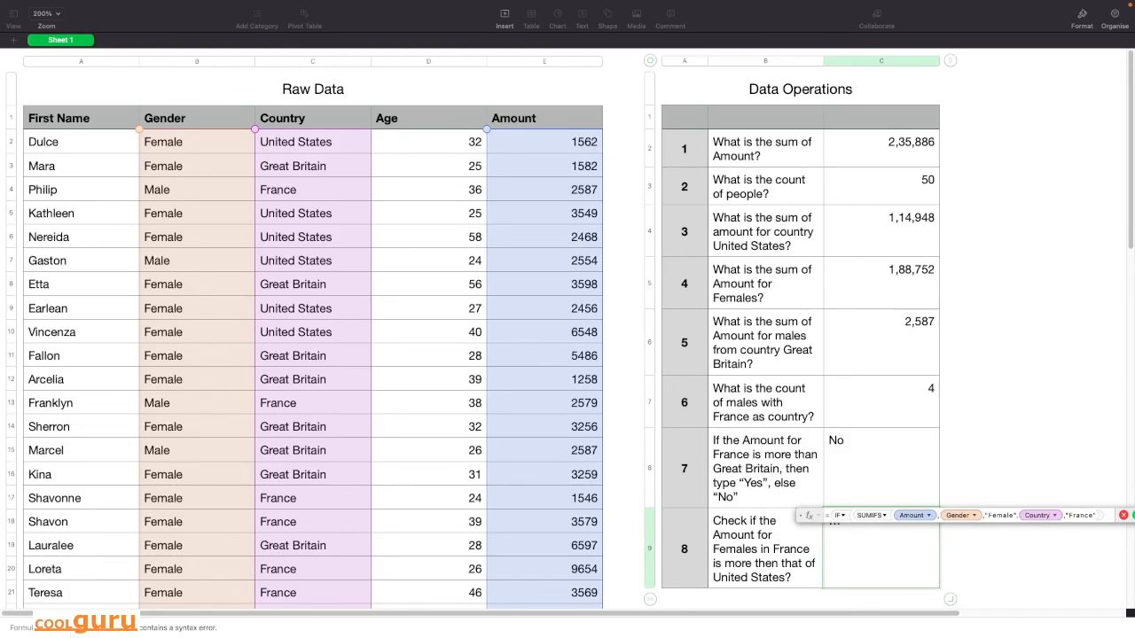
pyautogui.click(1106, 515)
pyautogui.write('>SUMIFS')
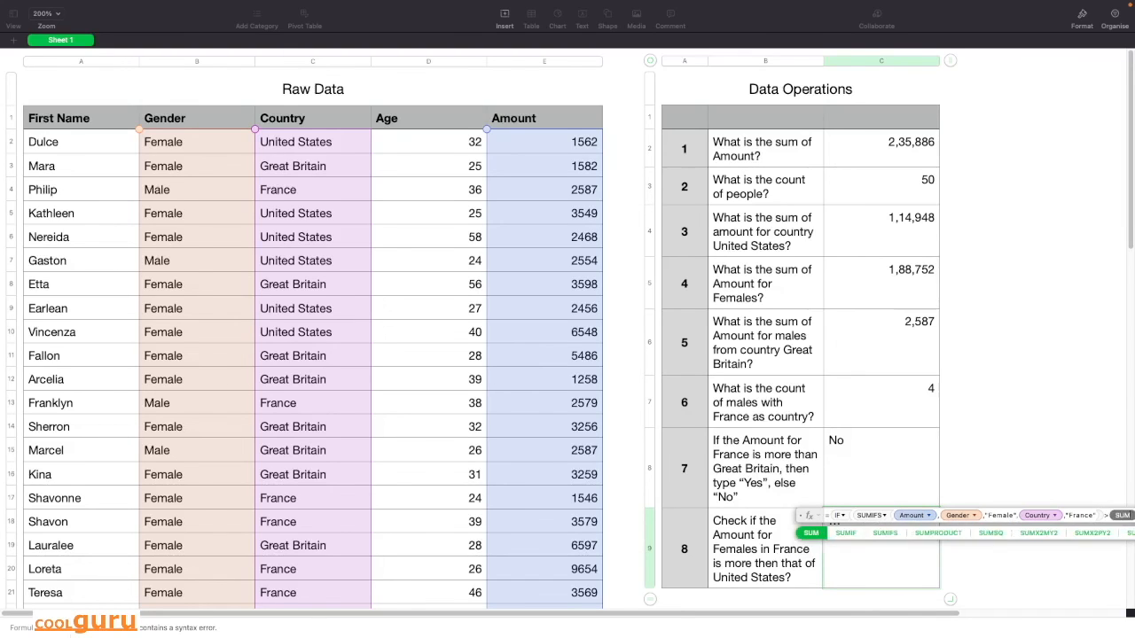
pyautogui.click(520, 64)
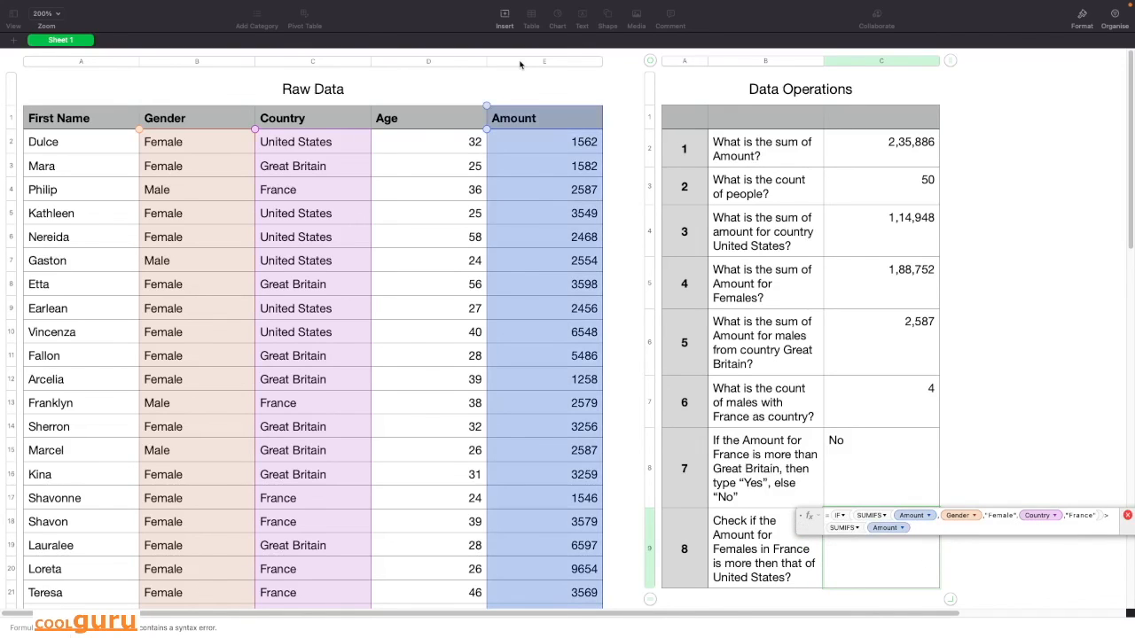
pyautogui.write(',')
pyautogui.click(197, 61)
pyautogui.write(',"Female"')
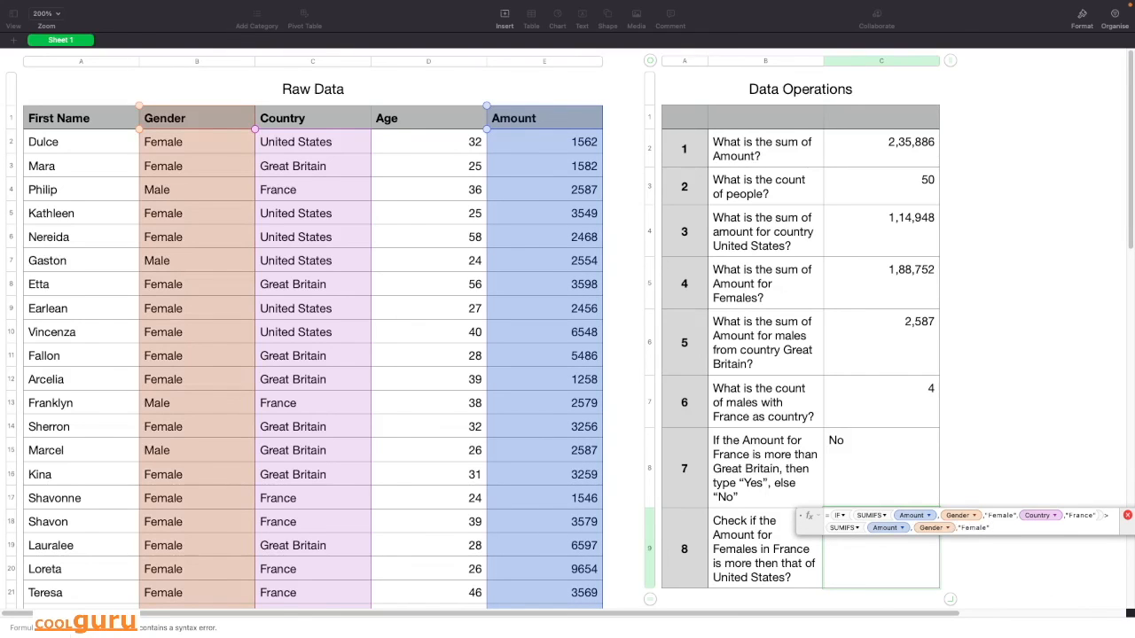
pyautogui.click(300, 64)
pyautogui.write(',"United States"')
pyautogui.press('Return')
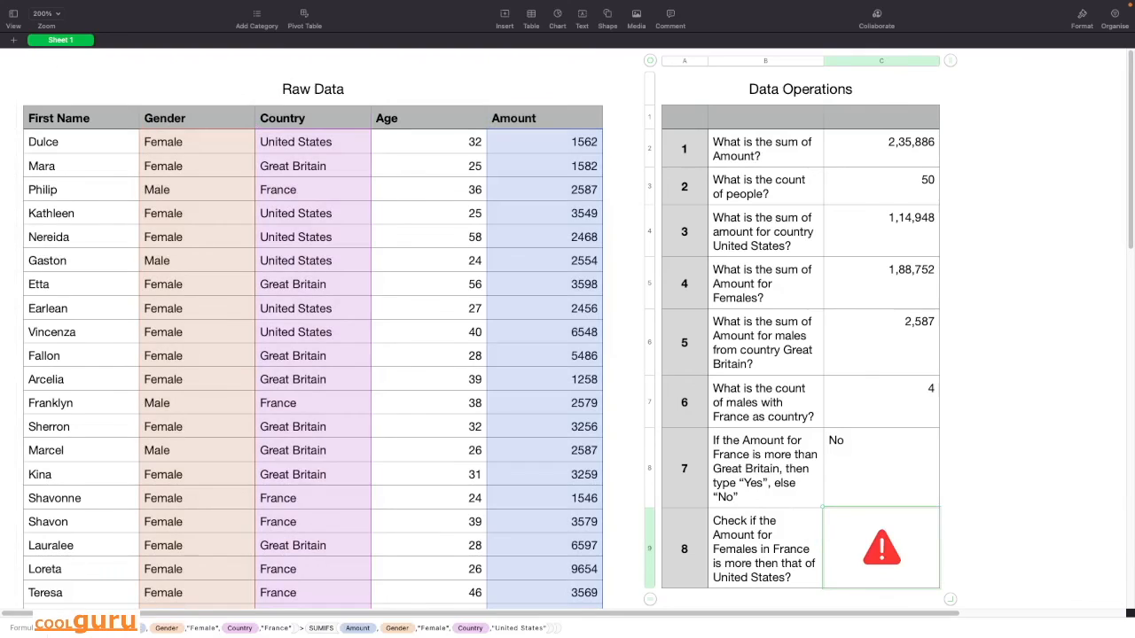
# Complete the IF formula in cell C9 so that it returns "TRUE" if true and "FALSE" otherwise
pyautogui.press('Return')
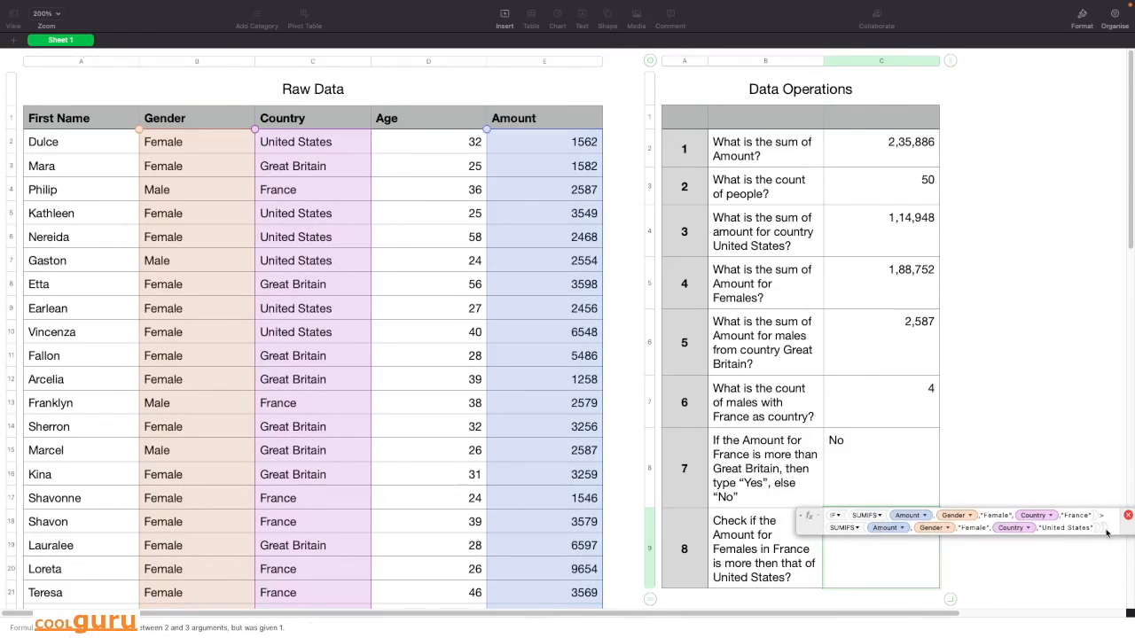
pyautogui.write(',"TRUE","FALSE"')
pyautogui.press('Return')
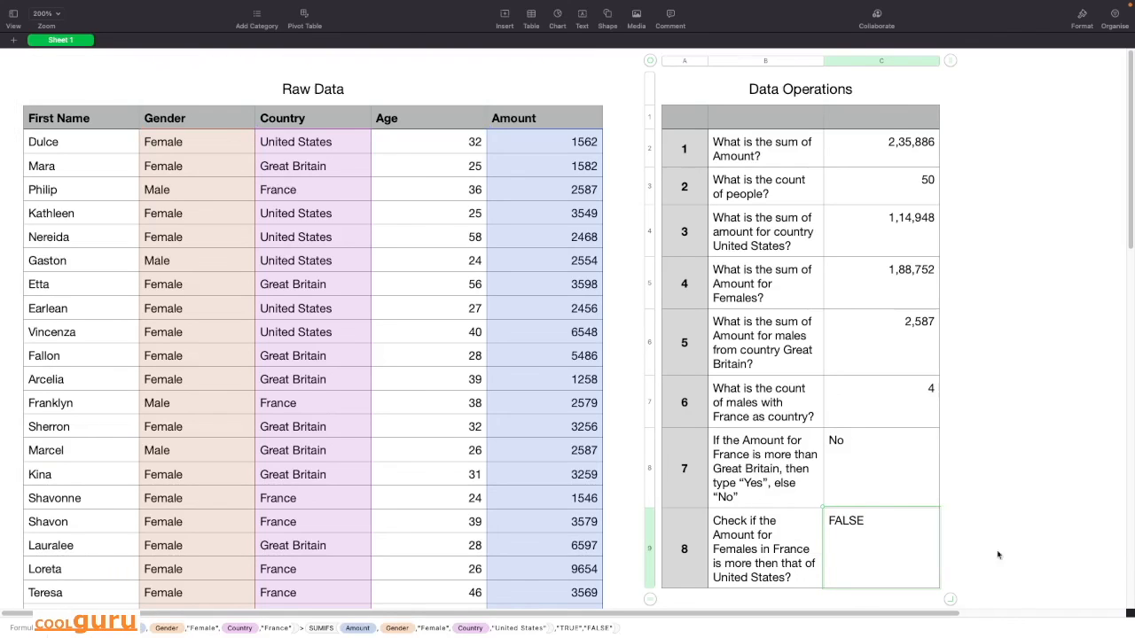